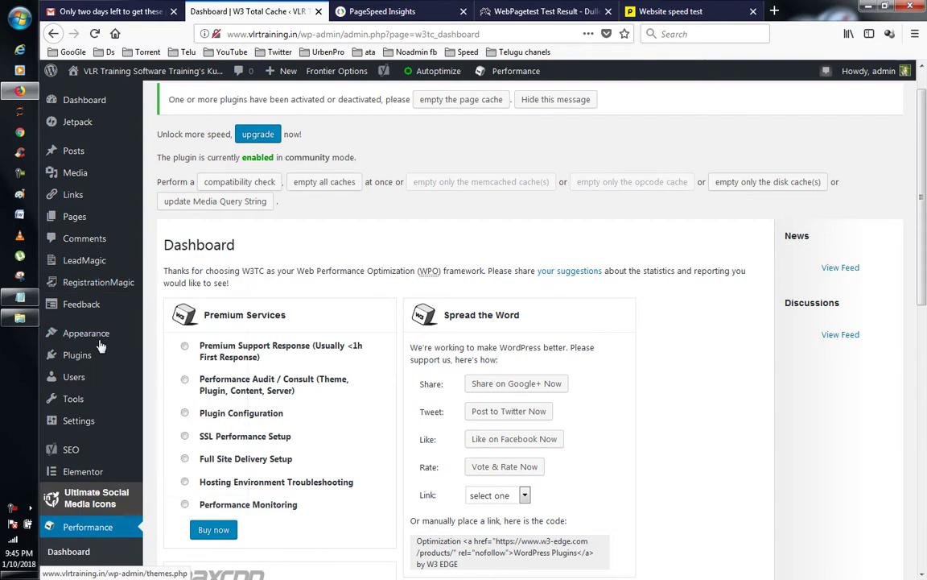
Open the settings of the Autoptimize plugin from the installed plugins list.
{"action": "mouse_move", "coordinate": [113, 355]}
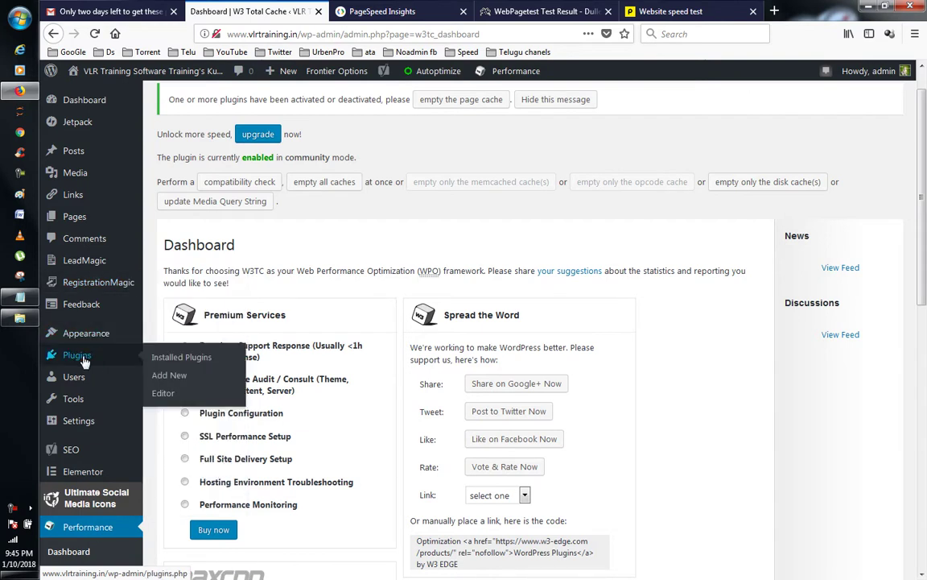
{"action": "left_click", "coordinate": [197, 362]}
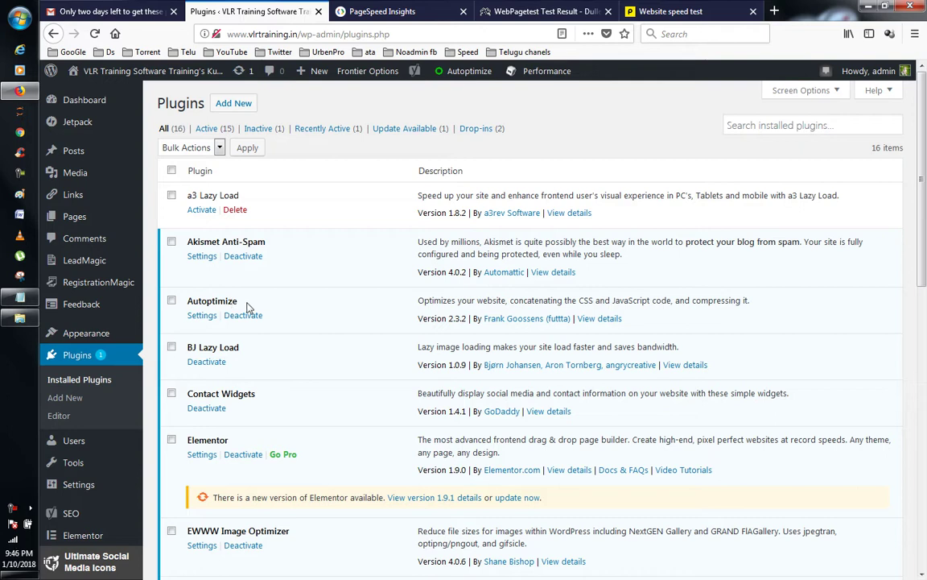
{"action": "left_click", "coordinate": [202, 315]}
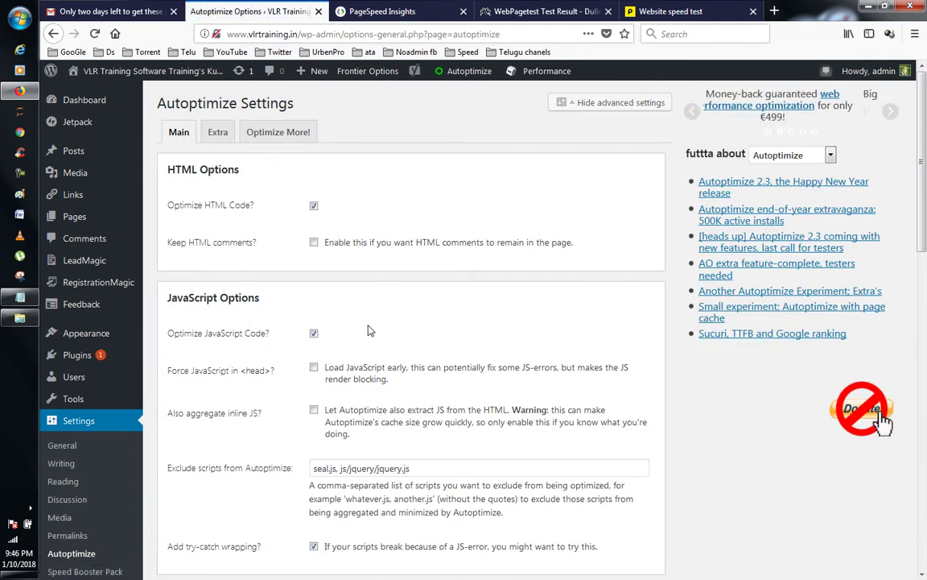
Save the Autoptimize settings with their existing options and empty the plugin's cache.
{"action": "scroll", "coordinate": [373, 339], "scroll_direction": "down", "scroll_amount": 5}
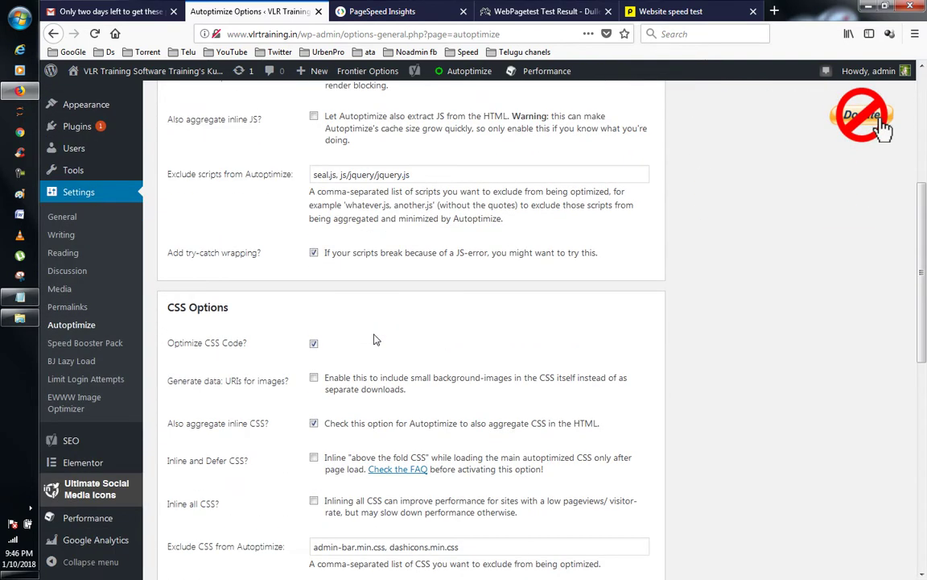
{"action": "scroll", "coordinate": [374, 338], "scroll_direction": "down", "scroll_amount": 10}
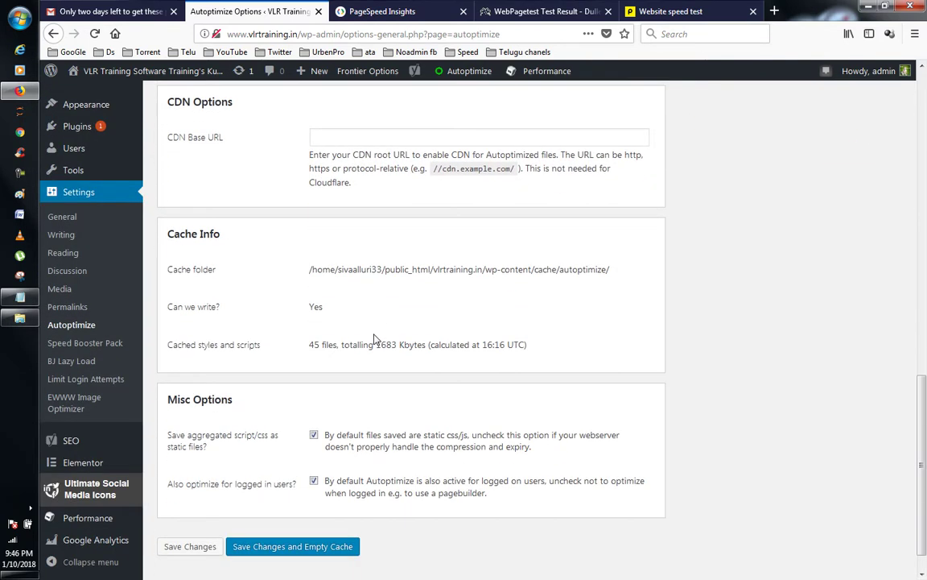
{"action": "scroll", "coordinate": [374, 338], "scroll_direction": "down", "scroll_amount": 1}
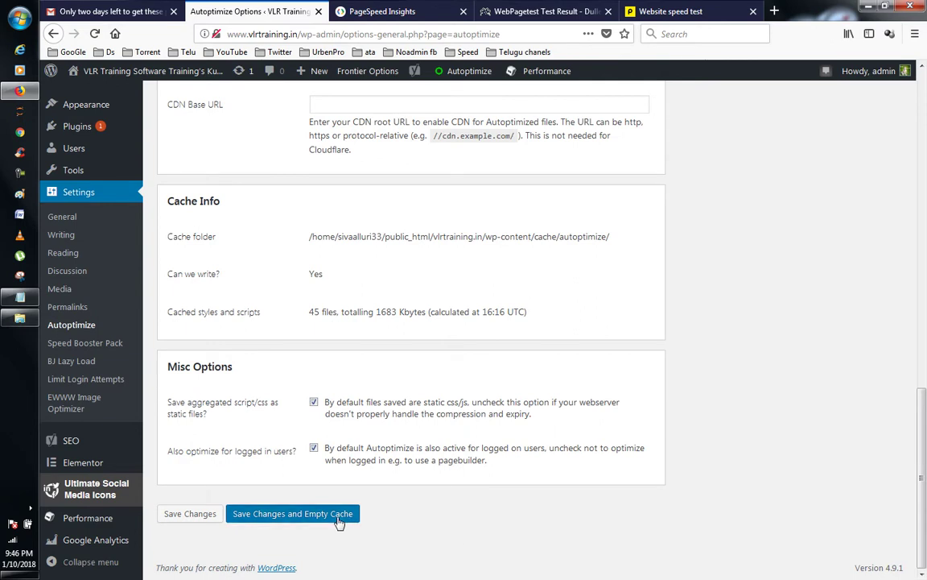
{"action": "left_click", "coordinate": [339, 520]}
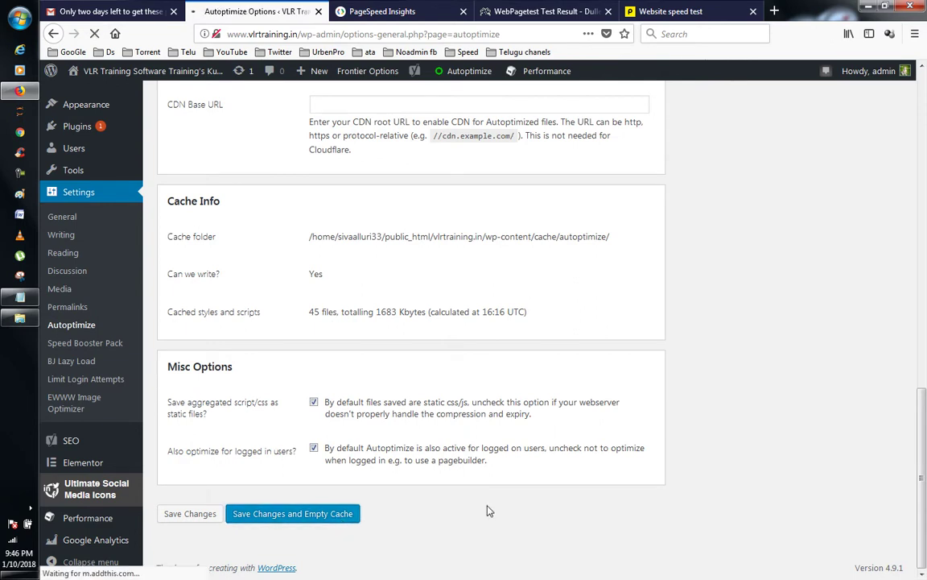
Hide the advanced settings on the Autoptimize settings page and show them again.
{"action": "scroll", "coordinate": [487, 510], "scroll_direction": "up", "scroll_amount": 8}
{"action": "scroll", "coordinate": [487, 510], "scroll_direction": "up", "scroll_amount": 10}
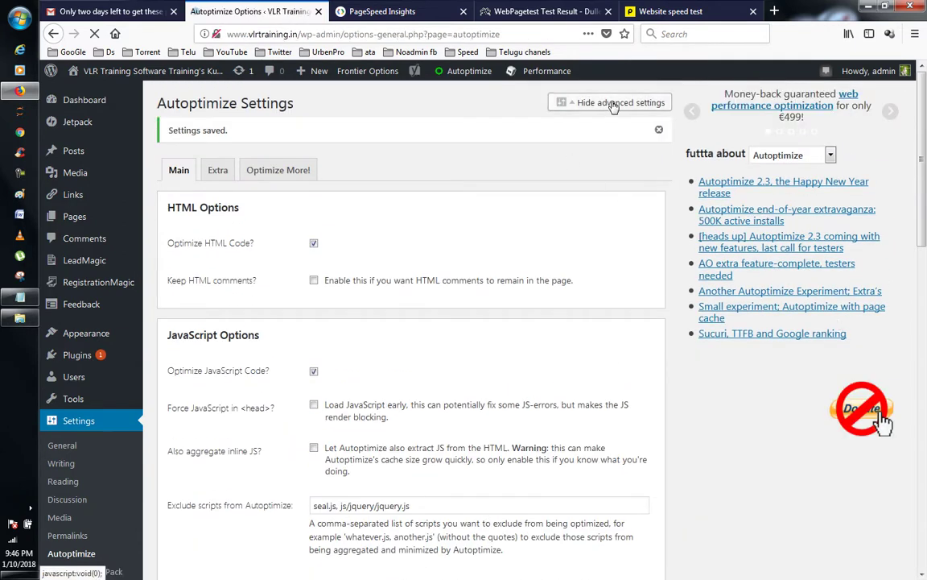
{"action": "left_click", "coordinate": [613, 103]}
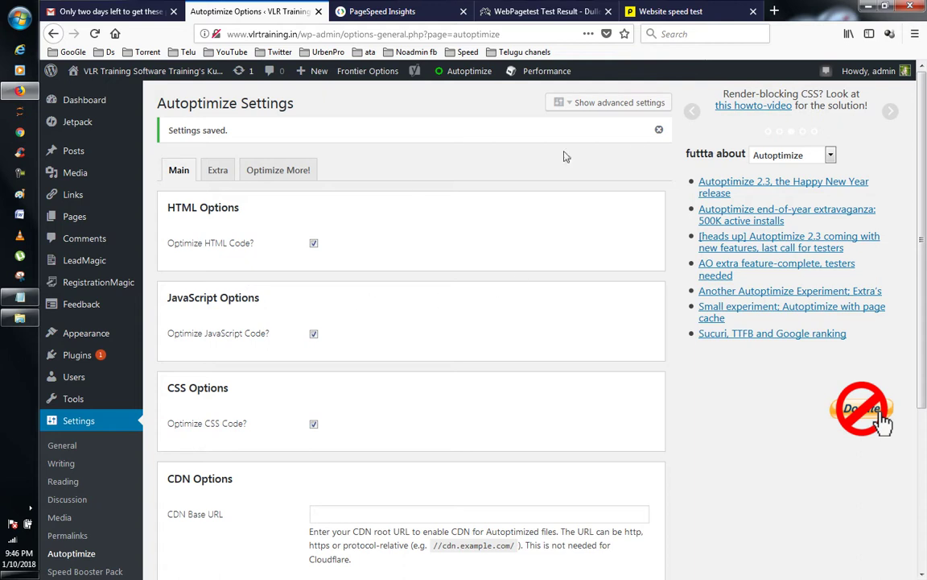
{"action": "left_click", "coordinate": [556, 102]}
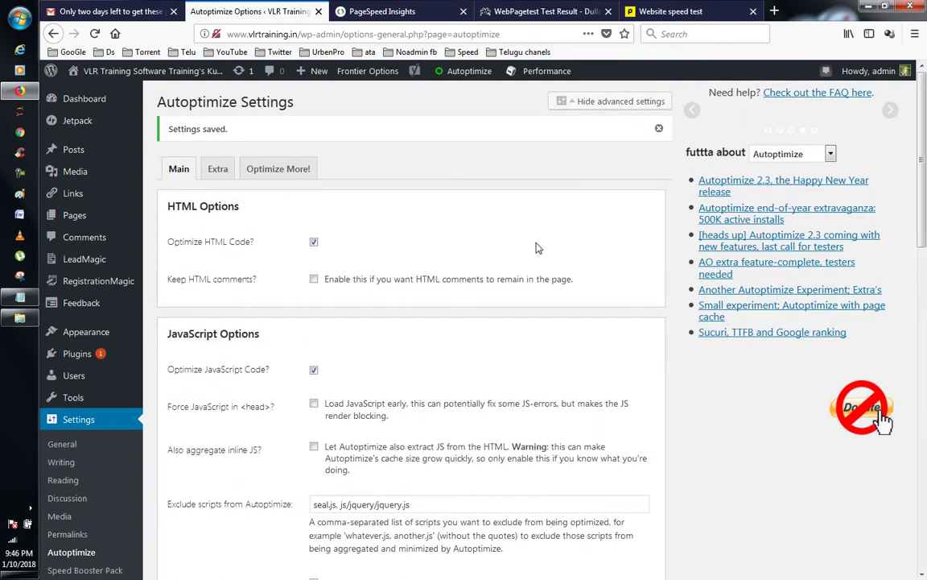
Review the JavaScript, CSS, CDN, cache and misc options among Autoptimize's advanced settings.
{"action": "scroll", "coordinate": [539, 248], "scroll_direction": "down", "scroll_amount": 9}
{"action": "scroll", "coordinate": [538, 245], "scroll_direction": "down", "scroll_amount": 2}
{"action": "scroll", "coordinate": [539, 248], "scroll_direction": "up", "scroll_amount": 5}
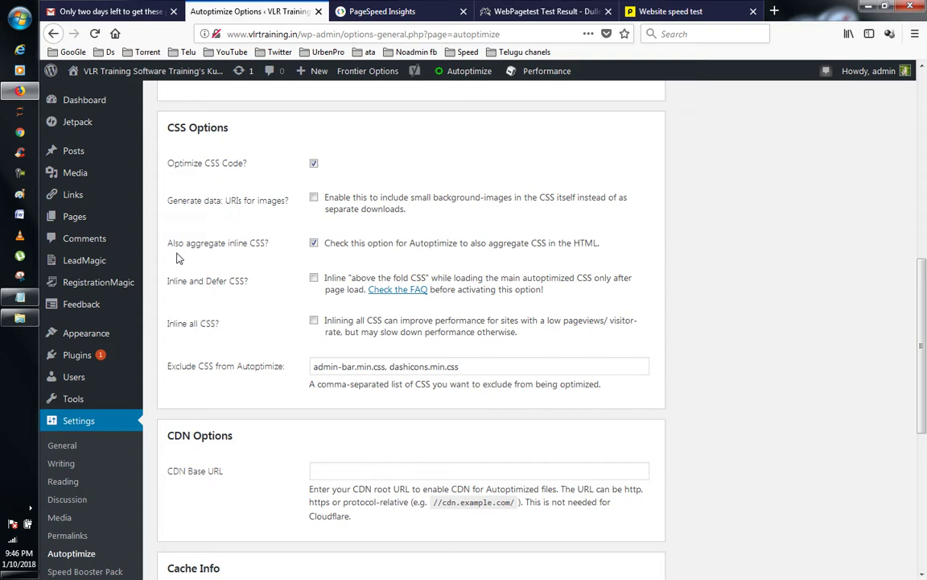
{"action": "scroll", "coordinate": [387, 273], "scroll_direction": "up", "scroll_amount": 4}
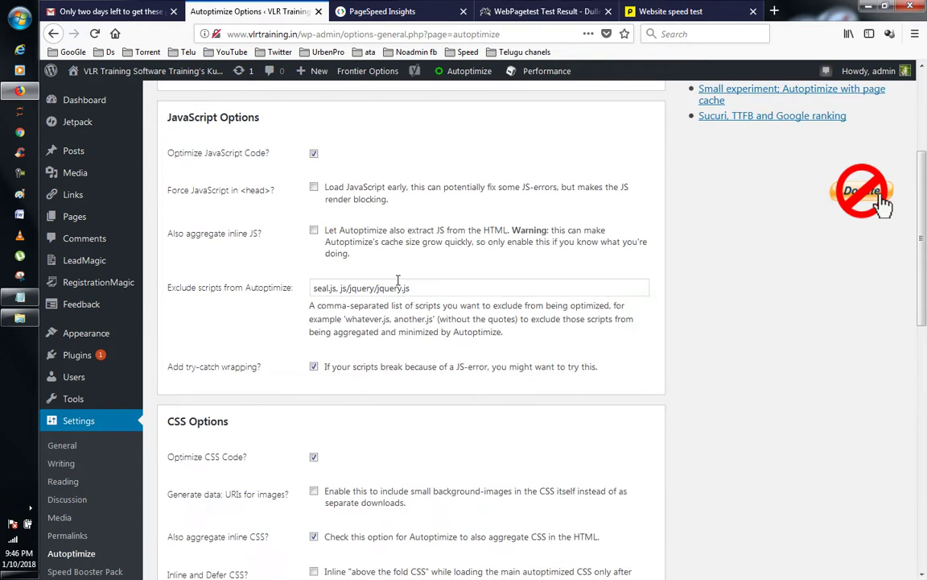
{"action": "scroll", "coordinate": [398, 280], "scroll_direction": "down", "scroll_amount": 7}
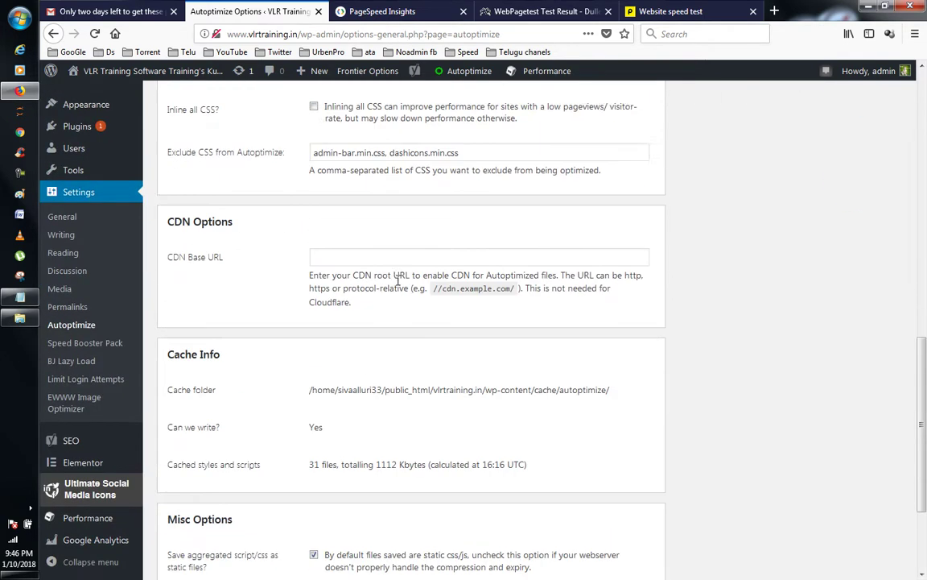
{"action": "scroll", "coordinate": [399, 285], "scroll_direction": "down", "scroll_amount": 2}
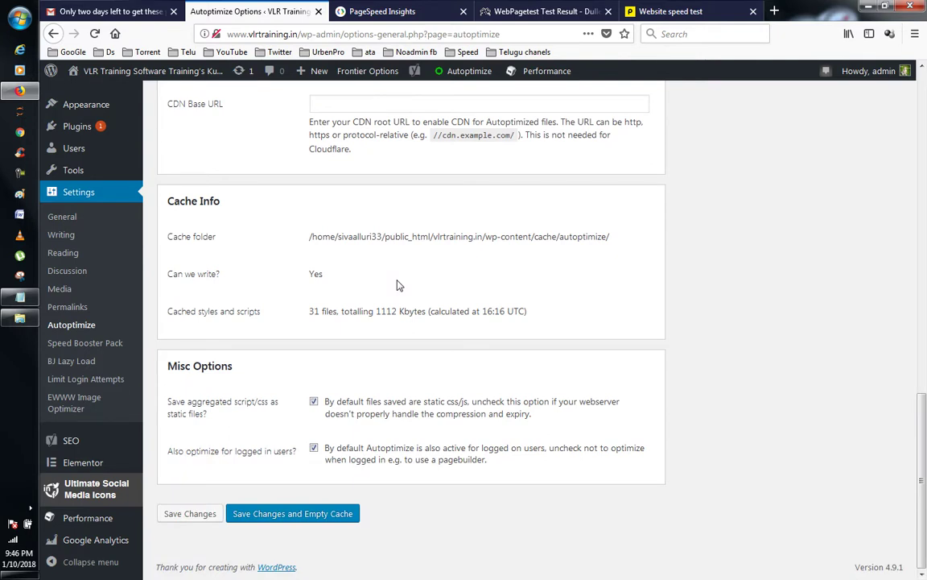
{"action": "scroll", "coordinate": [397, 285], "scroll_direction": "up", "scroll_amount": 4}
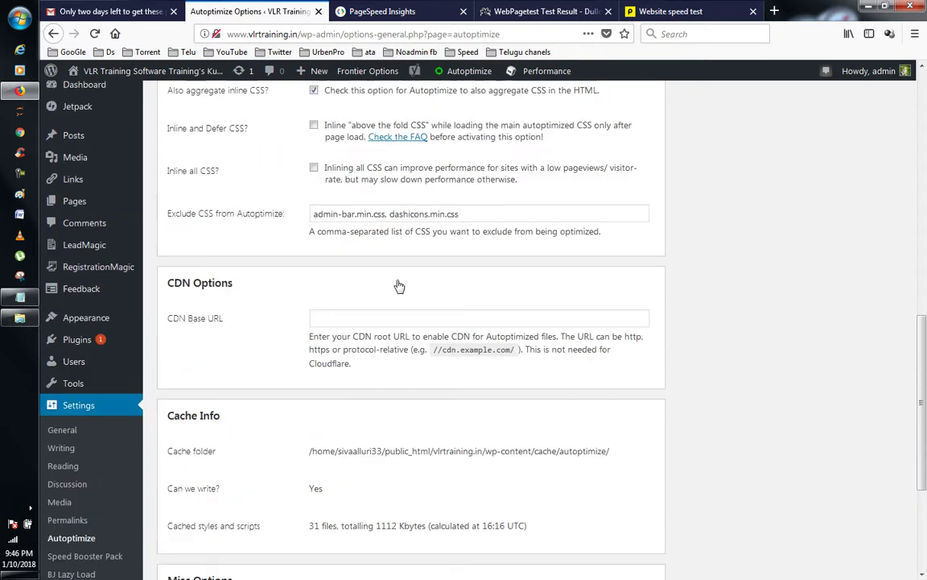
{"action": "scroll", "coordinate": [397, 286], "scroll_direction": "up", "scroll_amount": 2}
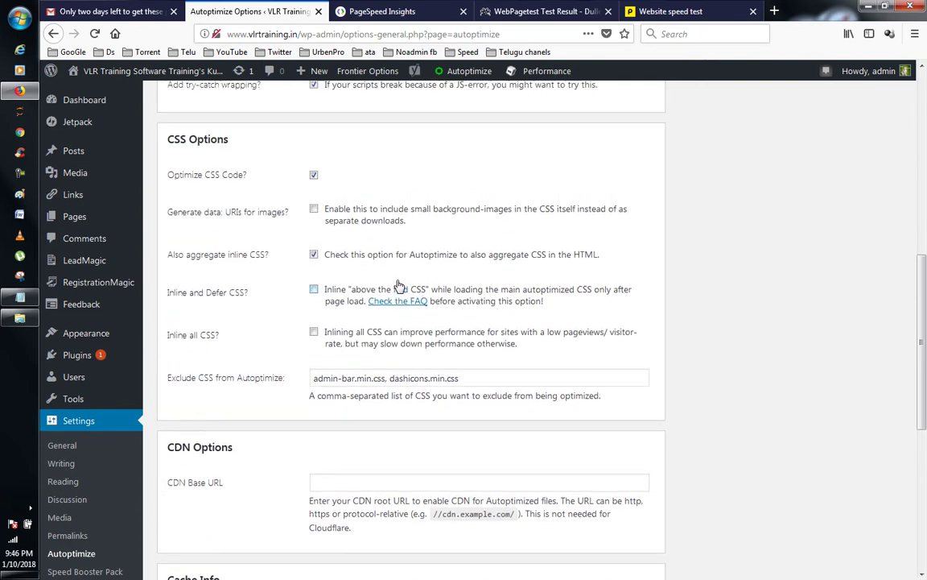
{"action": "scroll", "coordinate": [398, 286], "scroll_direction": "up", "scroll_amount": 3}
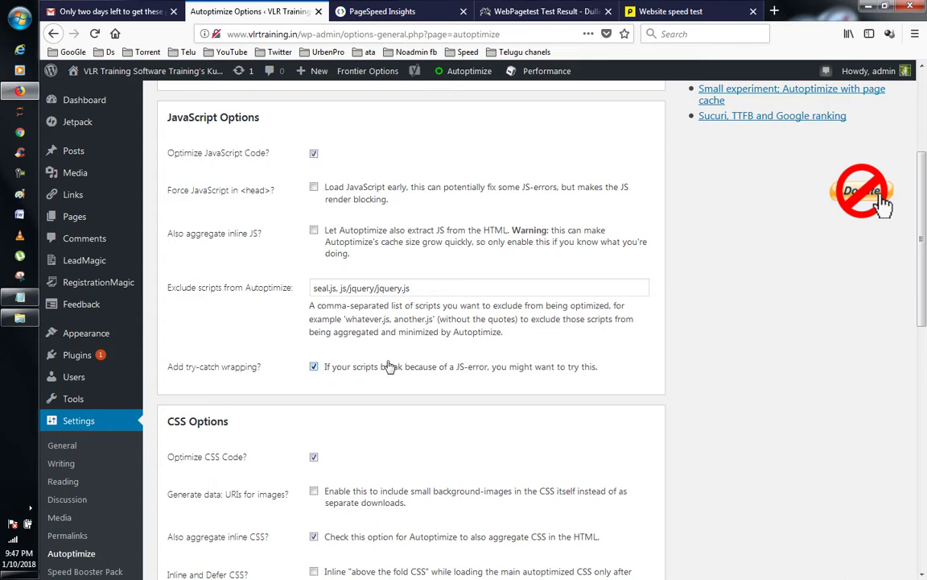
Save the reviewed Autoptimize settings once more and empty the plugin's cache.
{"action": "scroll", "coordinate": [386, 369], "scroll_direction": "down", "scroll_amount": 4}
{"action": "scroll", "coordinate": [451, 360], "scroll_direction": "down", "scroll_amount": 5}
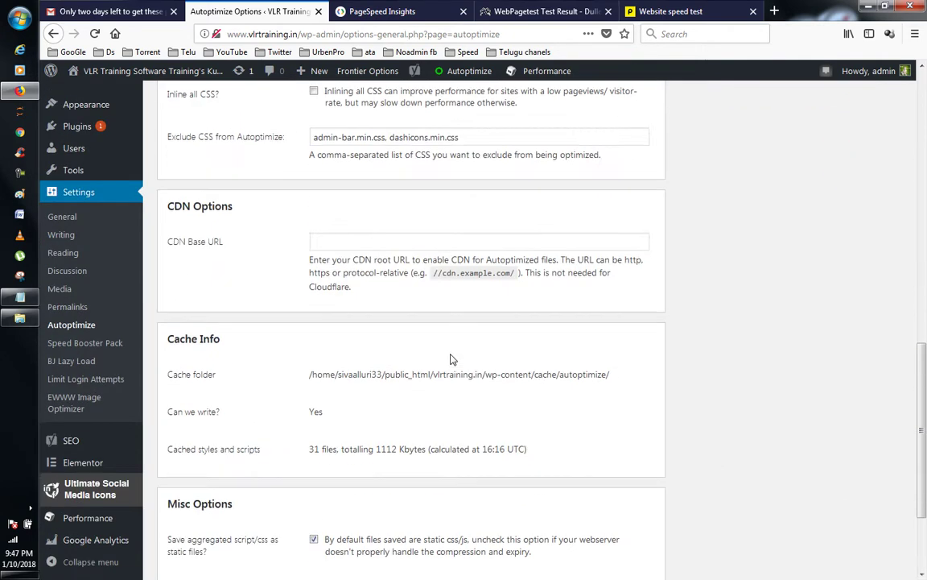
{"action": "left_click", "coordinate": [306, 513]}
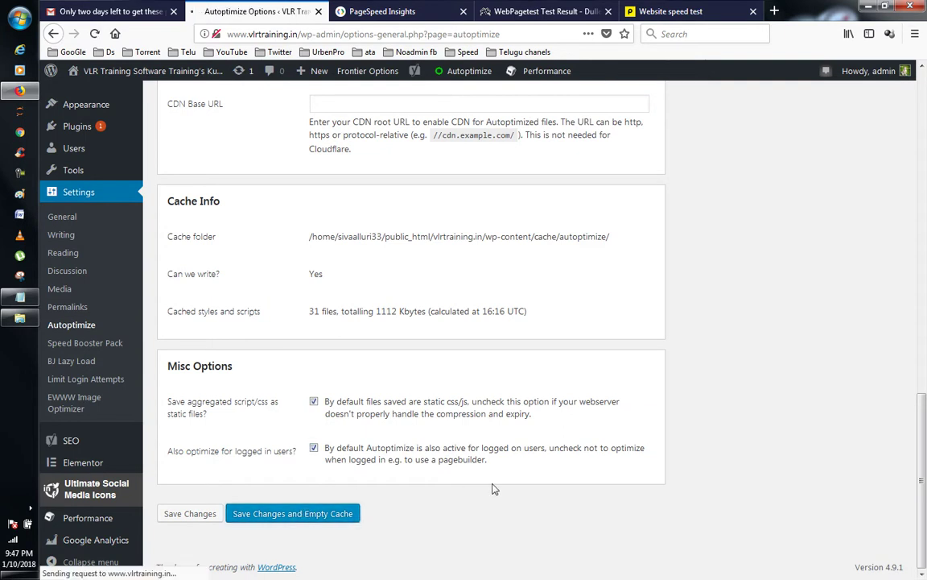
Delete the Autoptimize cache using the shortcut in the WordPress admin bar.
{"action": "scroll", "coordinate": [432, 437], "scroll_direction": "up", "scroll_amount": 6}
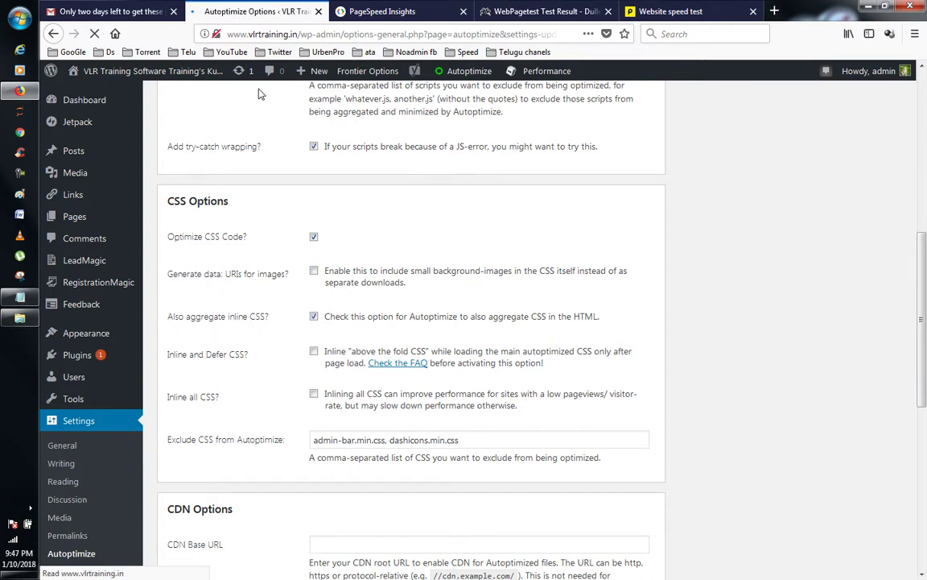
{"action": "mouse_move", "coordinate": [466, 78]}
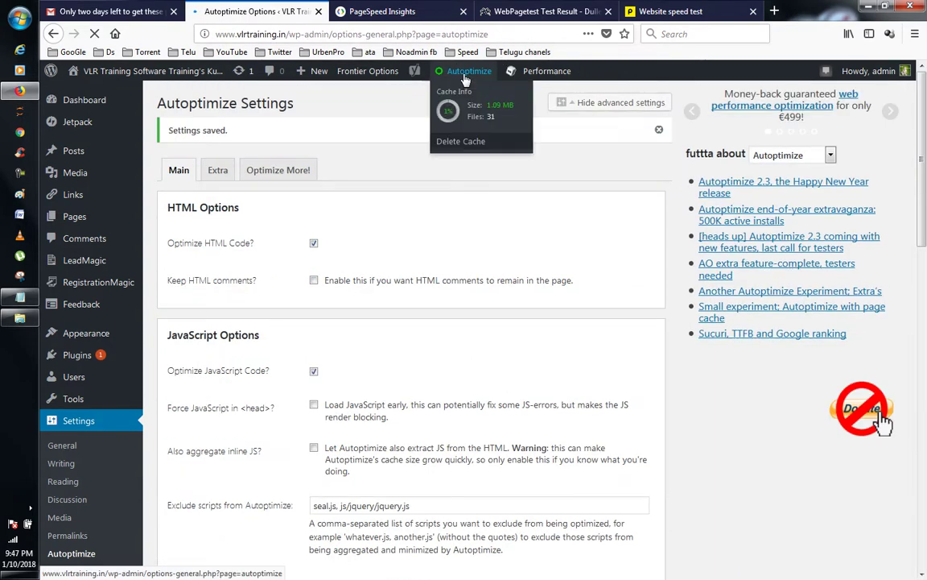
{"action": "left_click", "coordinate": [461, 142]}
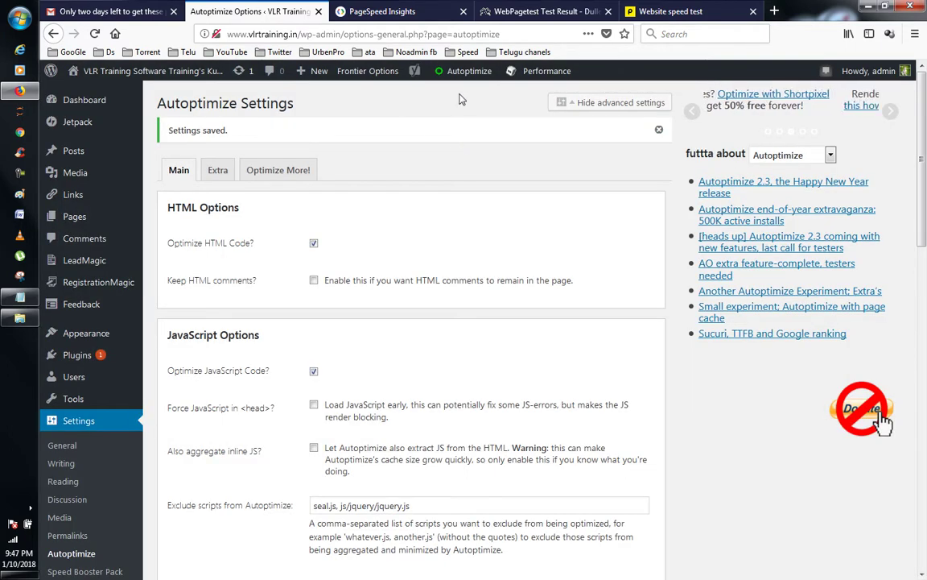
Purge all caches of the W3 Total Cache plugin and delete the Autoptimize cache again.
{"action": "mouse_move", "coordinate": [533, 72]}
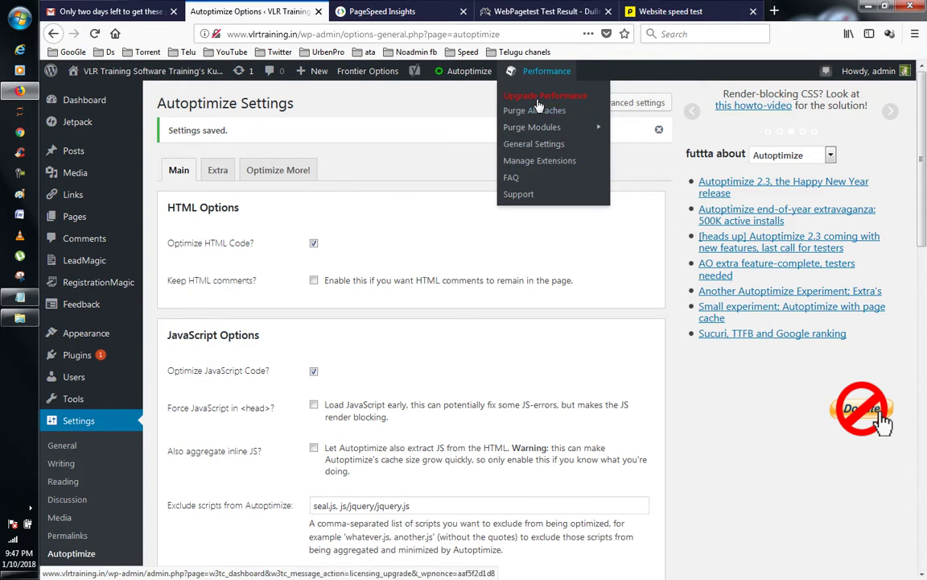
{"action": "left_click", "coordinate": [538, 103]}
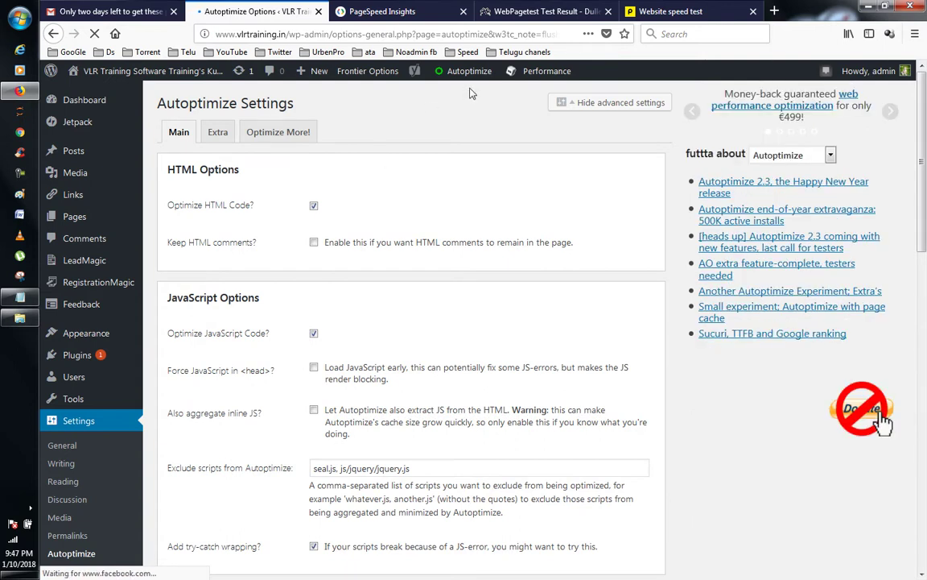
{"action": "mouse_move", "coordinate": [480, 82]}
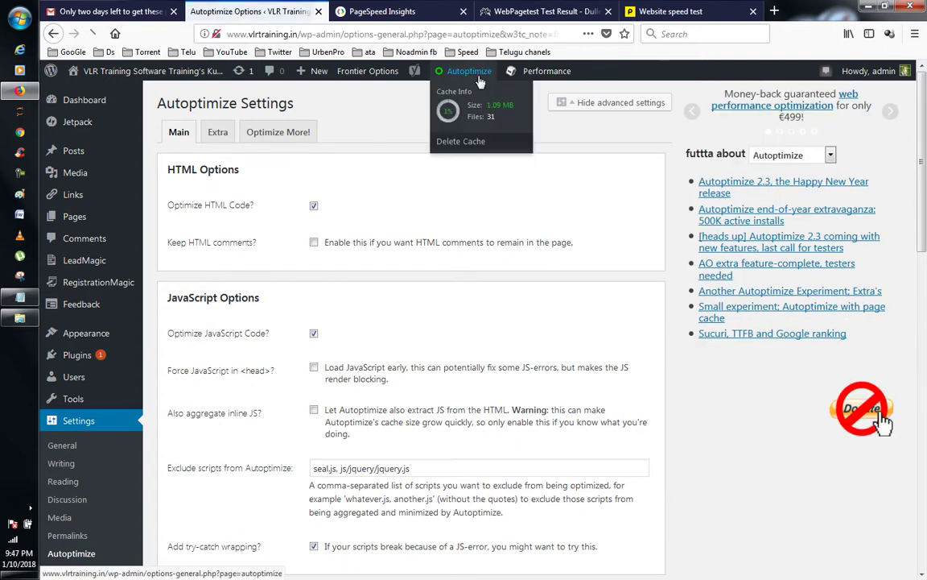
{"action": "left_click", "coordinate": [507, 142]}
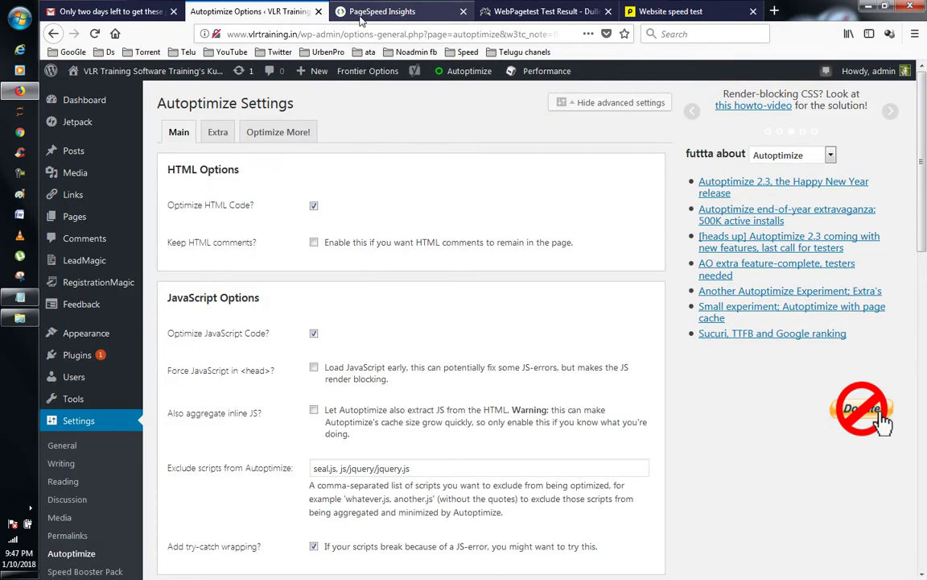
{"action": "left_click", "coordinate": [361, 16]}
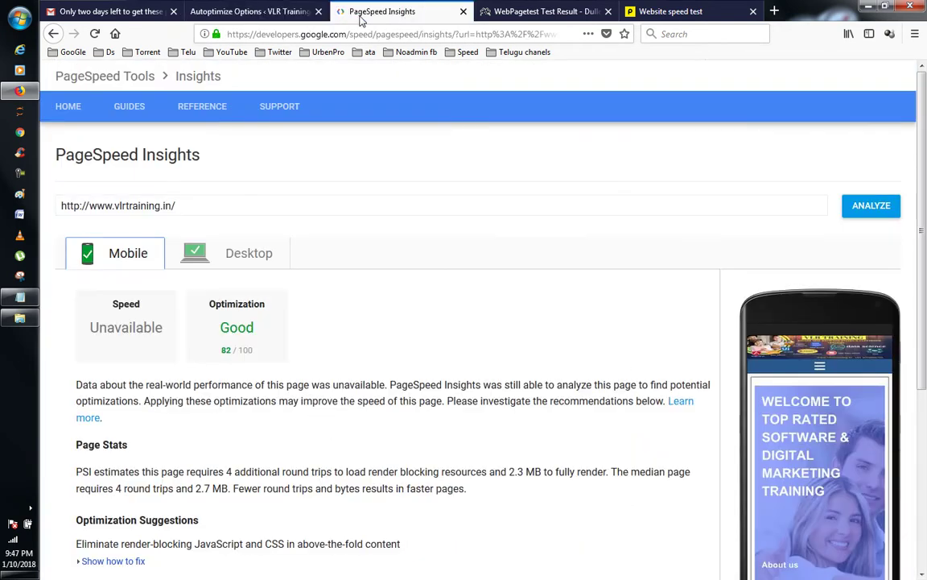
{"action": "left_click", "coordinate": [872, 216]}
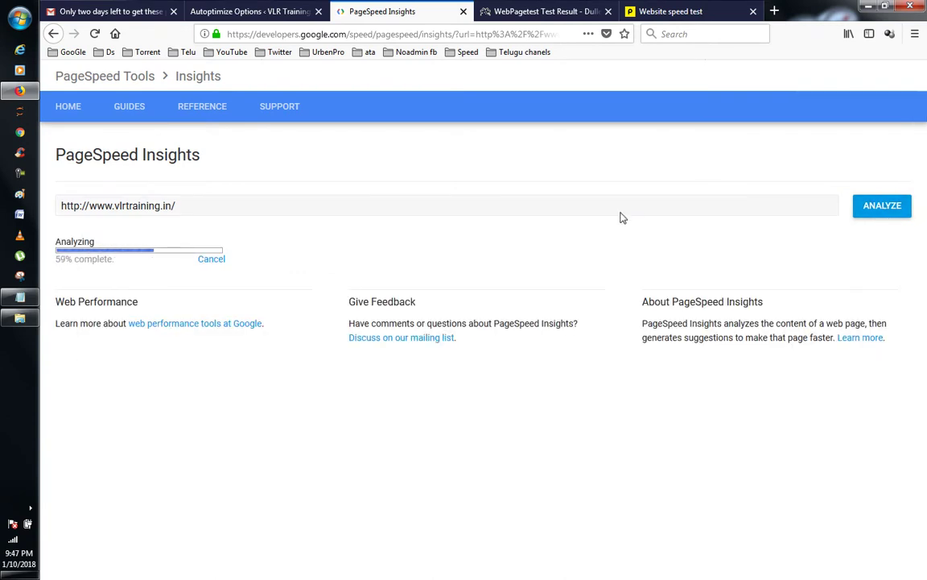
{"action": "left_click", "coordinate": [233, 10]}
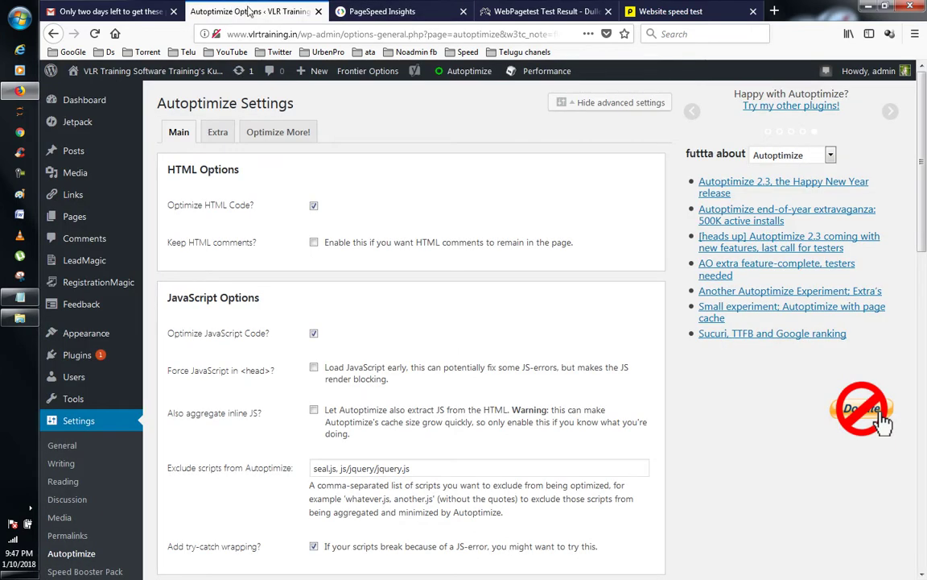
{"action": "left_click", "coordinate": [354, 11]}
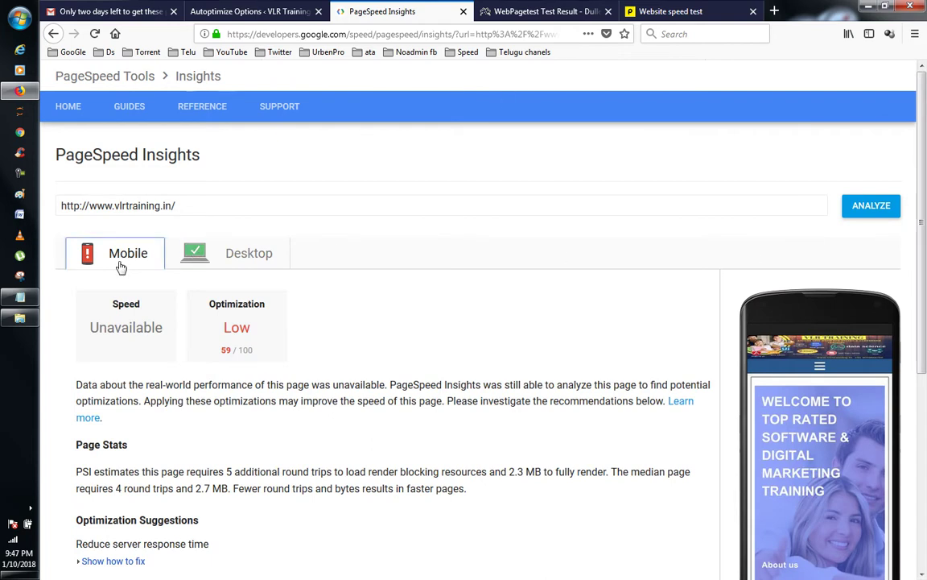
Check the desktop and mobile results for the site and request the analysis once more.
{"action": "left_click", "coordinate": [212, 269]}
{"action": "left_click", "coordinate": [133, 258]}
{"action": "left_click", "coordinate": [855, 211]}
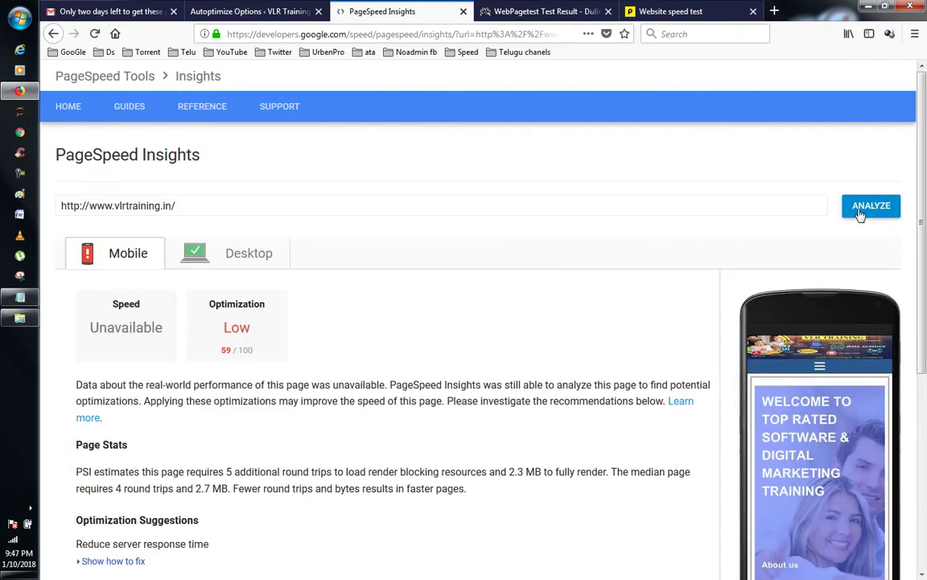
Examine the optimization scores and suggestions in the mobile report and in the desktop report.
{"action": "scroll", "coordinate": [555, 211], "scroll_direction": "down", "scroll_amount": 5}
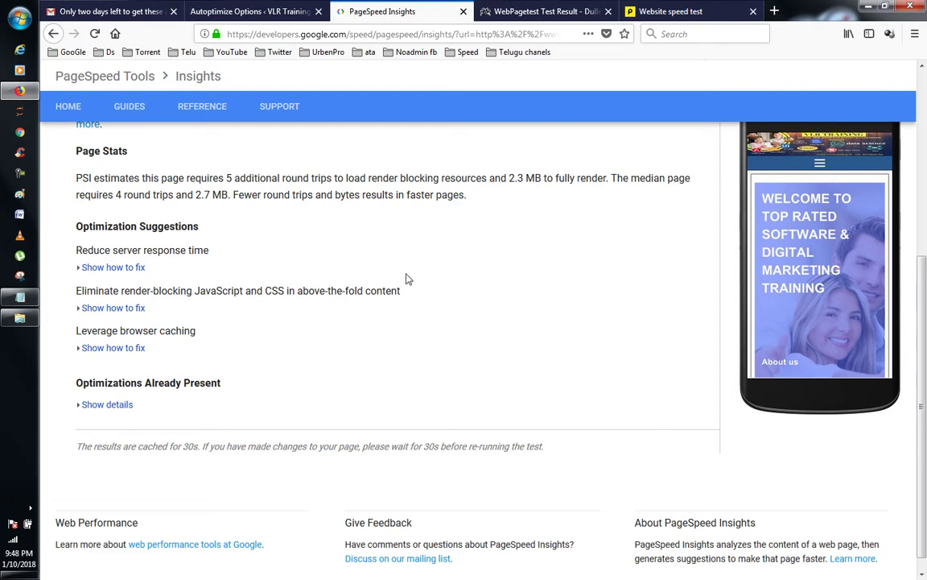
{"action": "scroll", "coordinate": [407, 279], "scroll_direction": "up", "scroll_amount": 3}
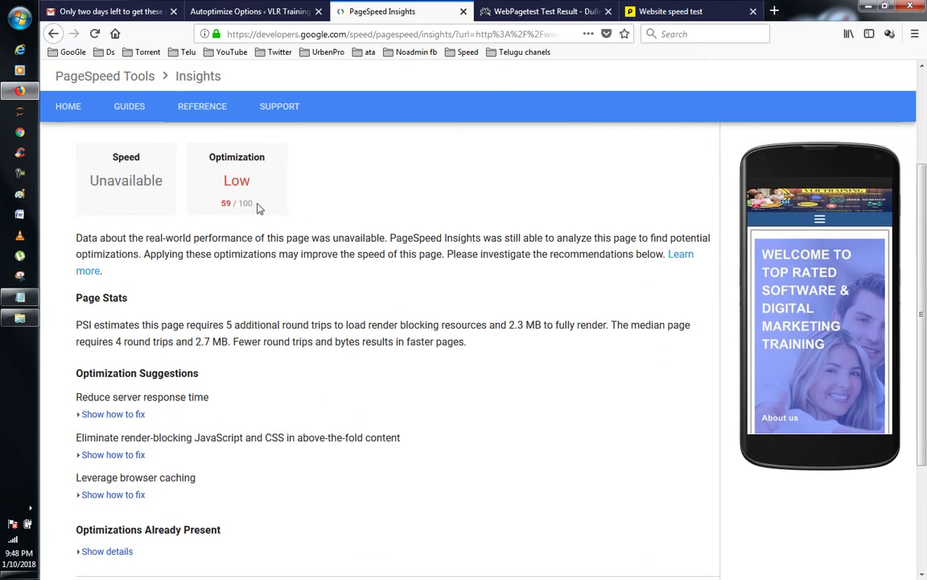
{"action": "scroll", "coordinate": [258, 207], "scroll_direction": "up", "scroll_amount": 3}
{"action": "left_click", "coordinate": [253, 254]}
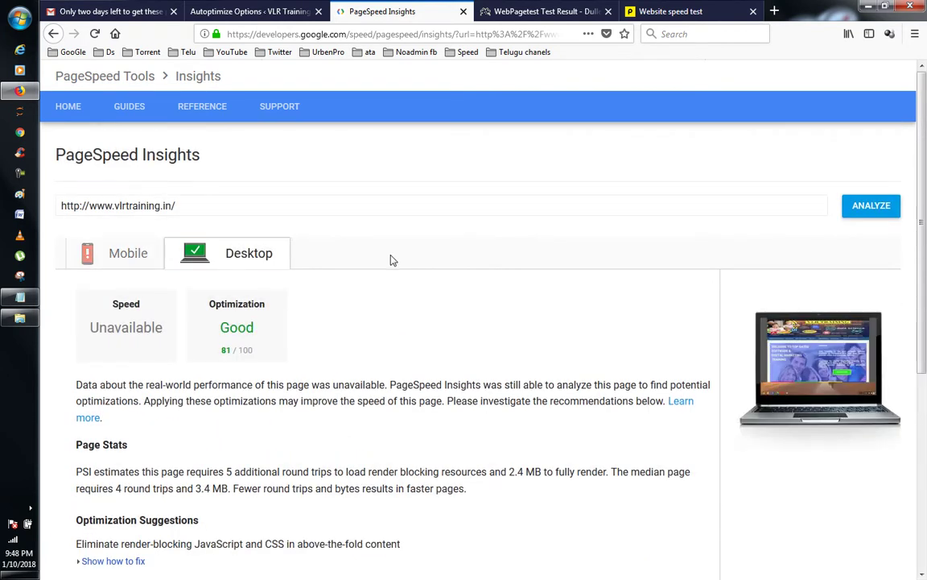
{"action": "scroll", "coordinate": [392, 260], "scroll_direction": "down", "scroll_amount": 3}
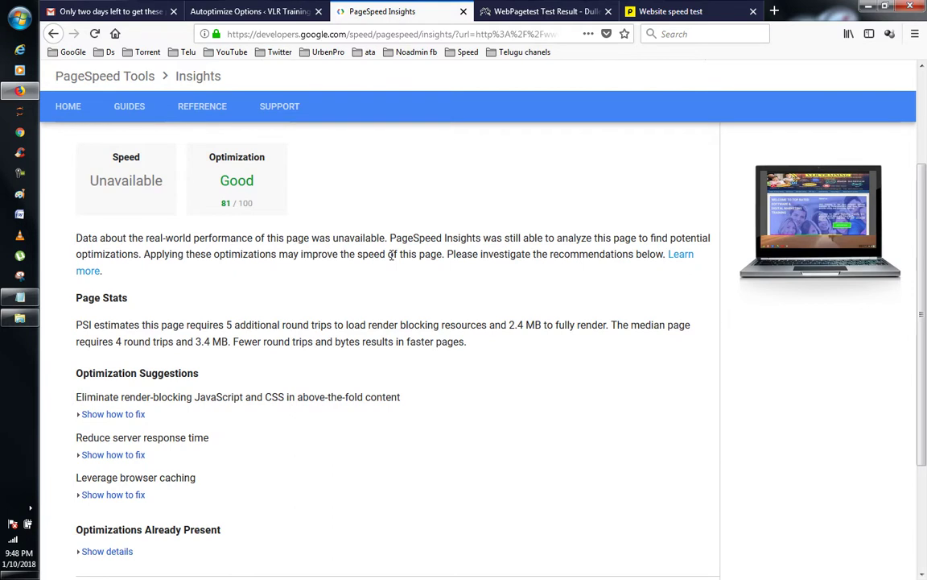
Review the optimization suggestions in the desktop and mobile reports and show the details of the mobile optimizations already present.
{"action": "scroll", "coordinate": [392, 255], "scroll_direction": "down", "scroll_amount": 2}
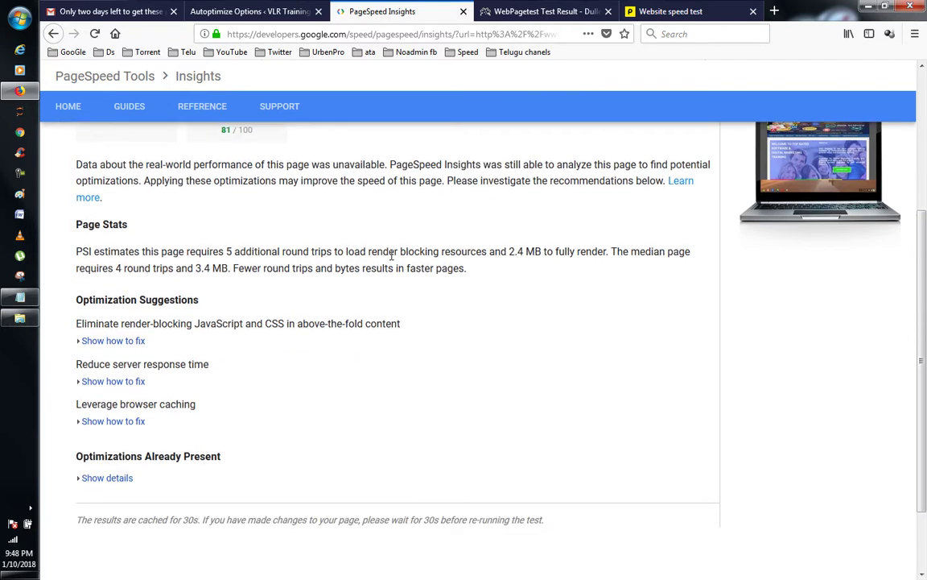
{"action": "scroll", "coordinate": [390, 256], "scroll_direction": "up", "scroll_amount": 3}
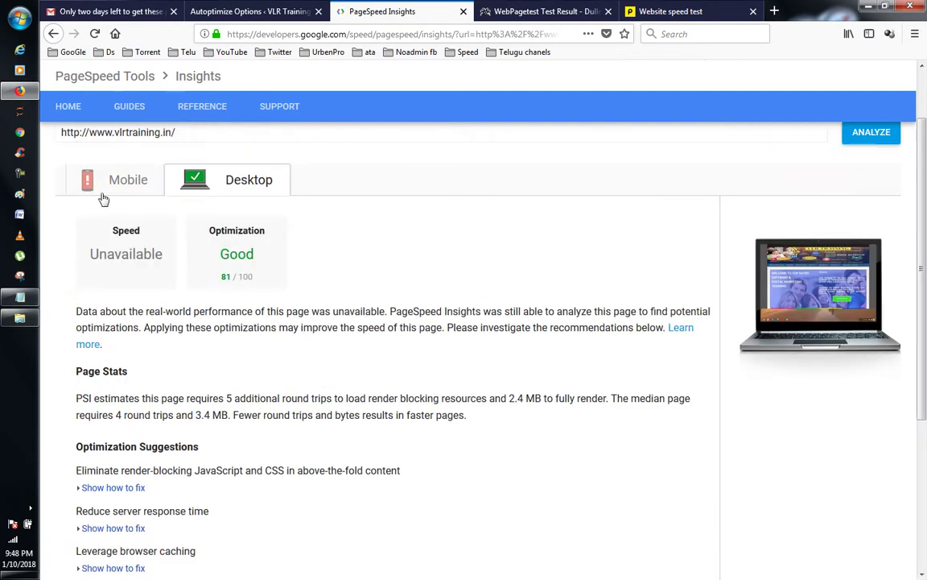
{"action": "left_click", "coordinate": [109, 198]}
{"action": "scroll", "coordinate": [501, 301], "scroll_direction": "down", "scroll_amount": 2}
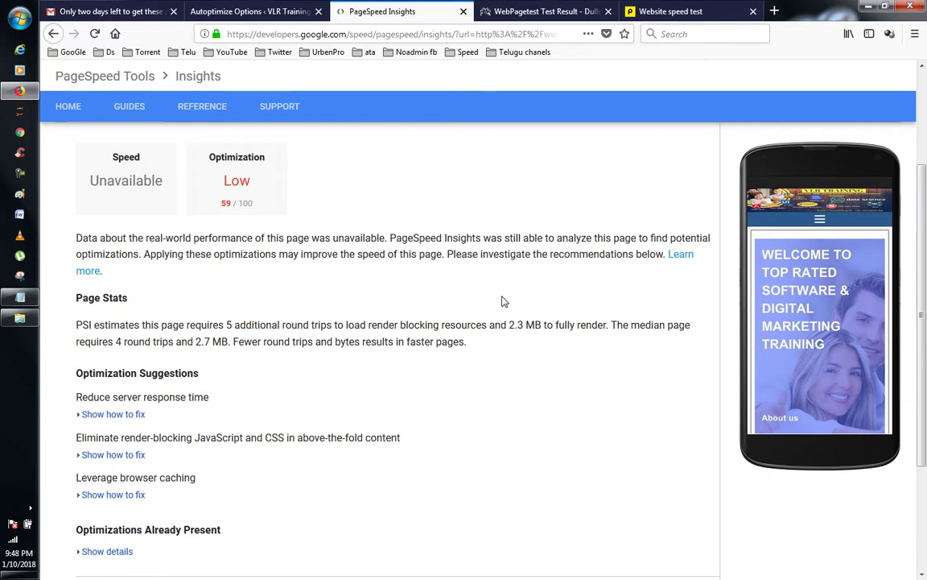
{"action": "scroll", "coordinate": [502, 301], "scroll_direction": "down", "scroll_amount": 4}
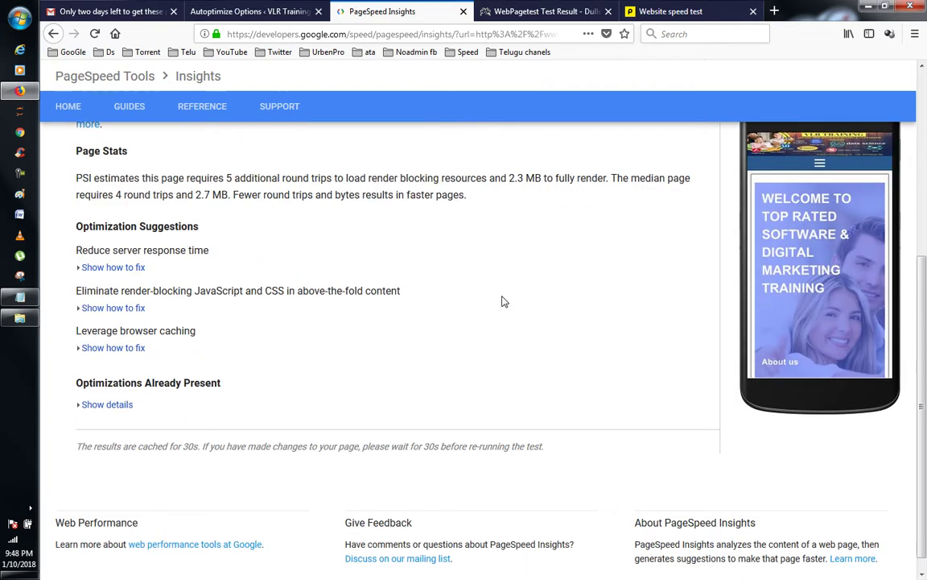
{"action": "left_click", "coordinate": [101, 404]}
{"action": "scroll", "coordinate": [362, 400], "scroll_direction": "down", "scroll_amount": 6}
{"action": "scroll", "coordinate": [362, 400], "scroll_direction": "up", "scroll_amount": 14}
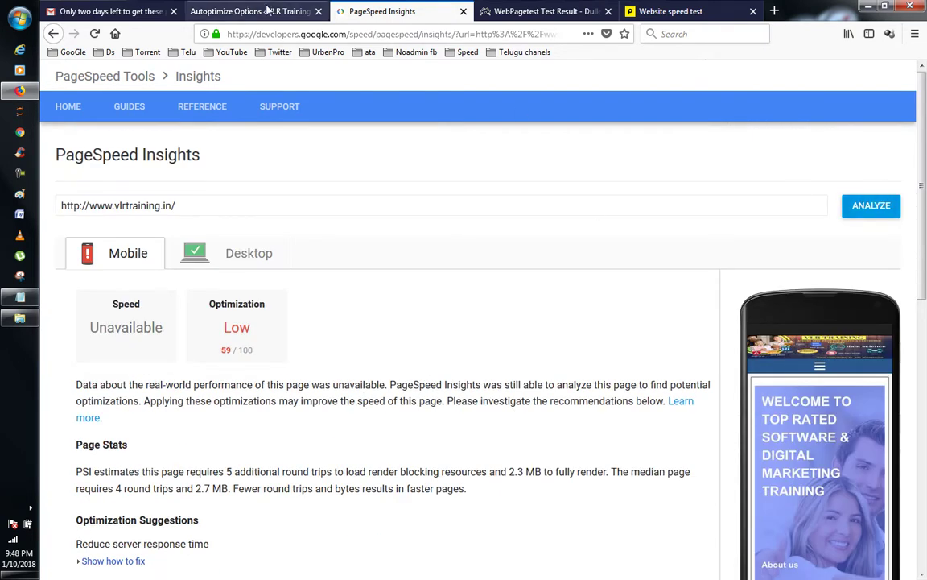
Check the site's existing test results in WebPagetest and in the Pingdom website speed test.
{"action": "left_click", "coordinate": [539, 12]}
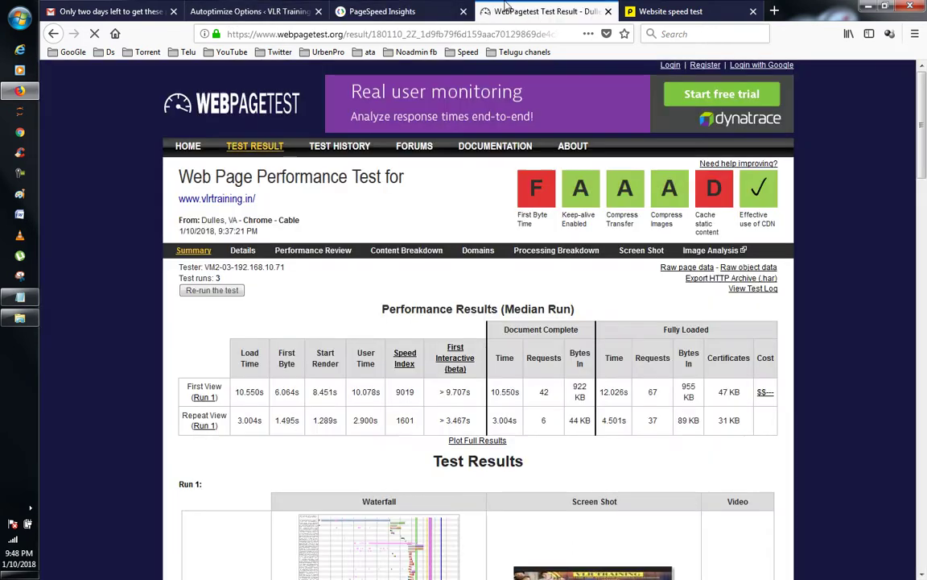
{"action": "left_click", "coordinate": [652, 10]}
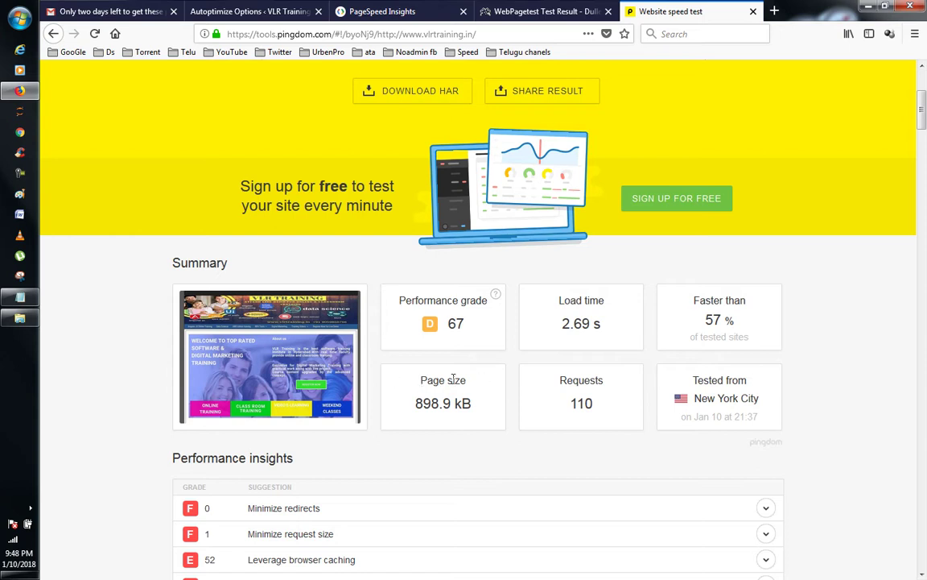
{"action": "left_click", "coordinate": [407, 10]}
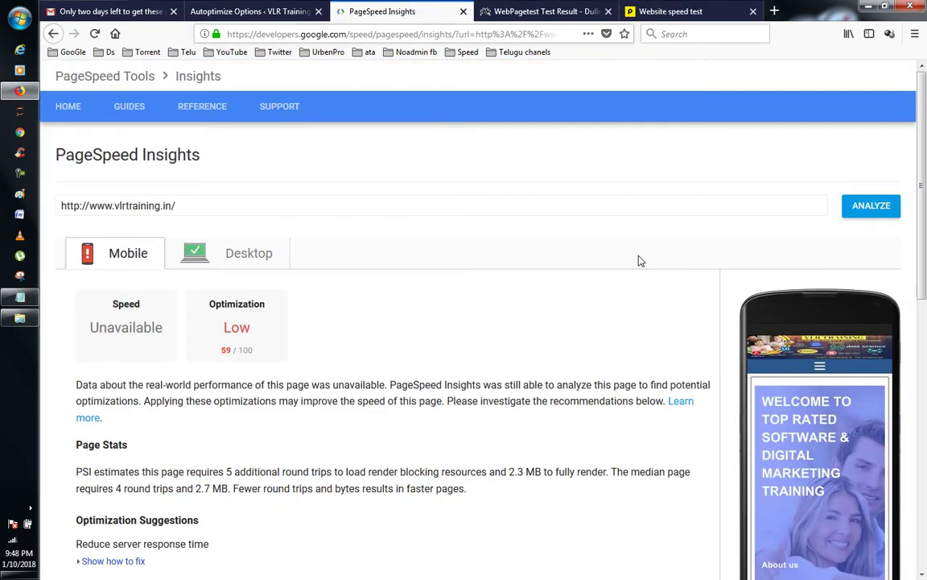
{"action": "left_click", "coordinate": [258, 265]}
{"action": "left_click", "coordinate": [249, 11]}
{"action": "left_click", "coordinate": [363, 13]}
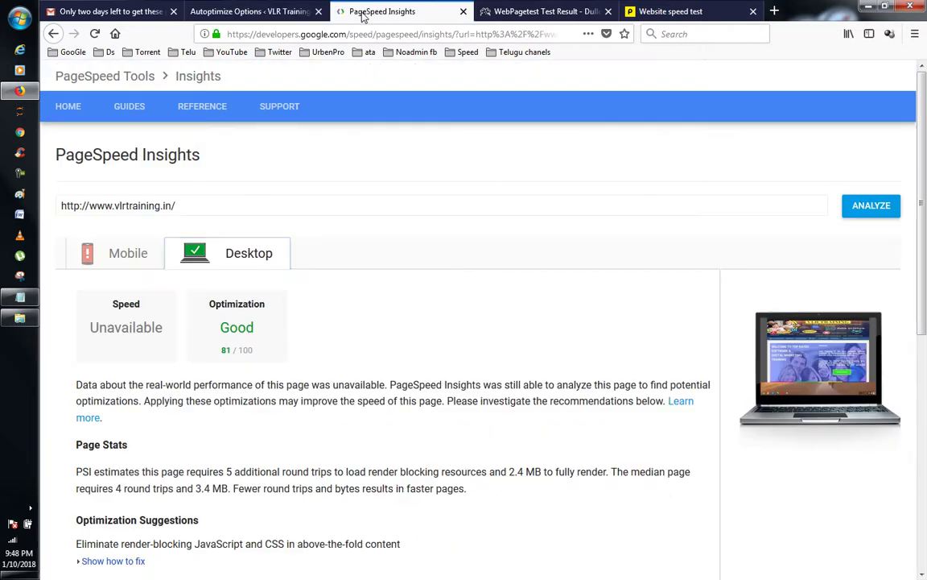
{"action": "left_click", "coordinate": [856, 212]}
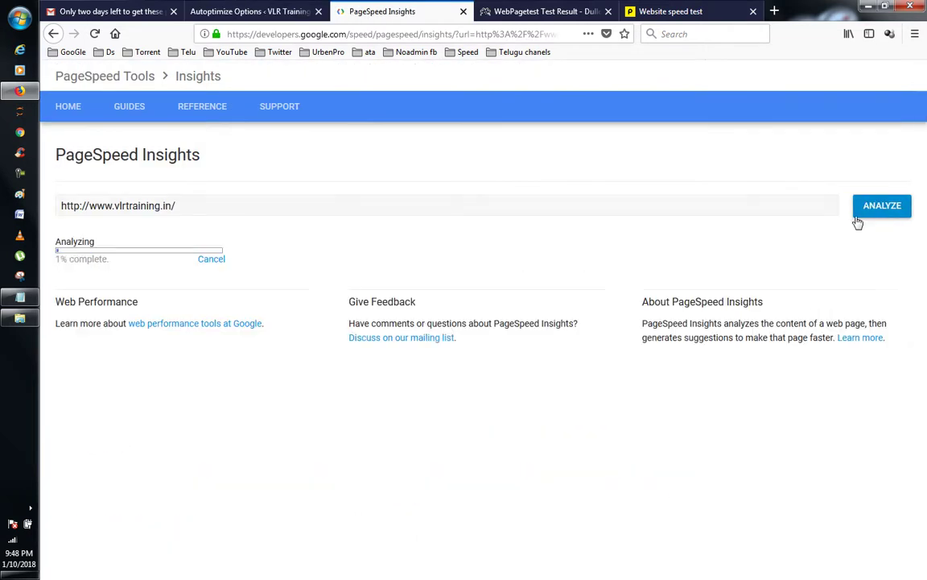
{"action": "left_click", "coordinate": [215, 17]}
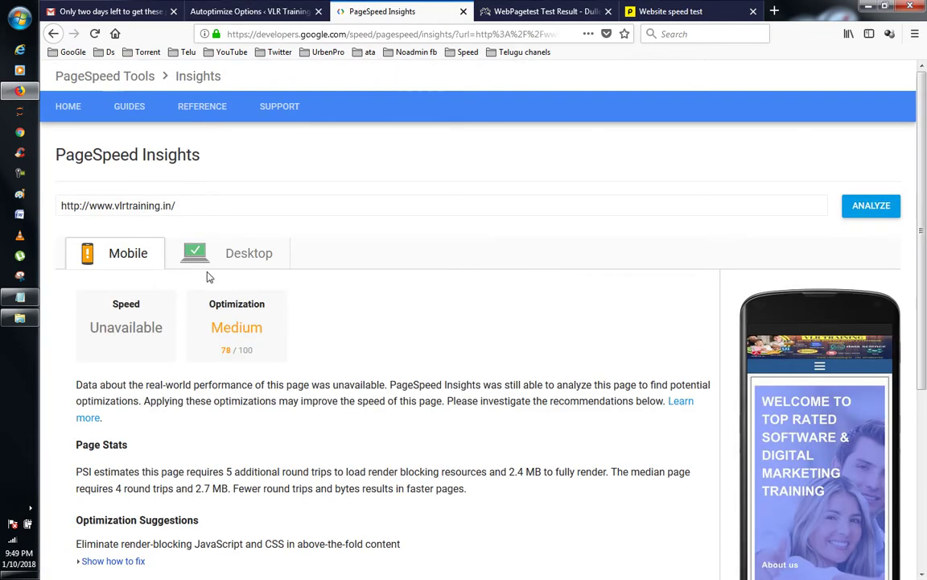
{"action": "left_click", "coordinate": [234, 271]}
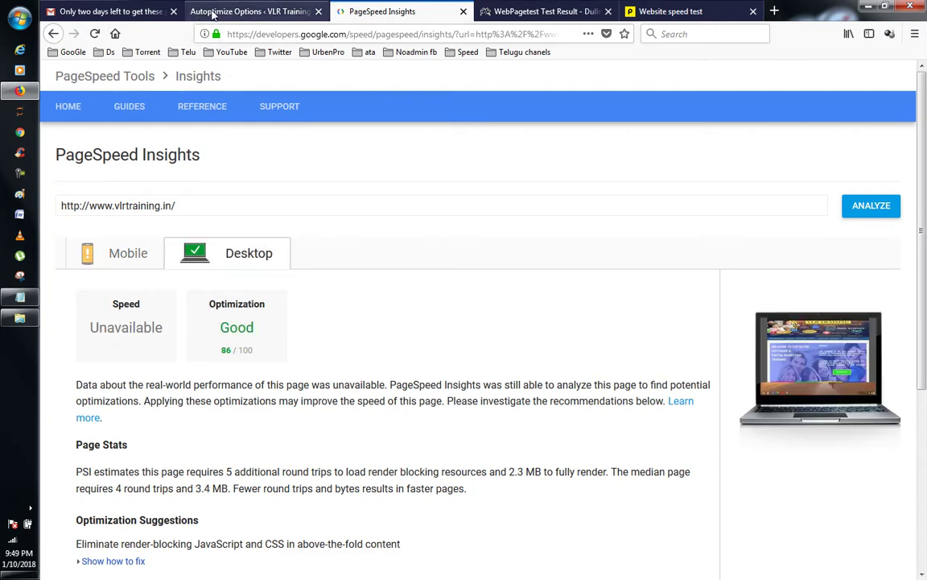
Switch to the Autoptimize options in WordPress and review the JavaScript and CSS settings.
{"action": "left_click", "coordinate": [186, 13]}
{"action": "scroll", "coordinate": [539, 308], "scroll_direction": "down", "scroll_amount": 9}
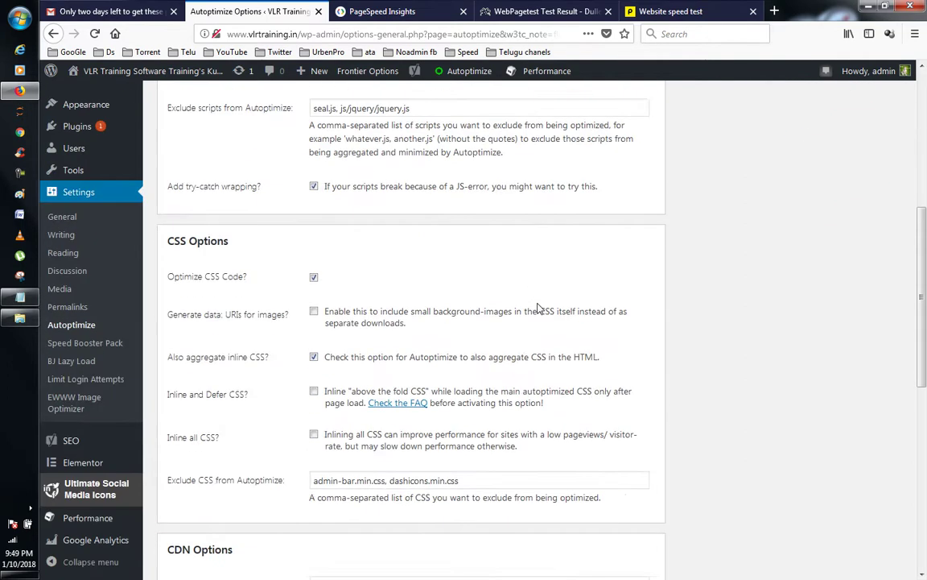
{"action": "scroll", "coordinate": [540, 309], "scroll_direction": "up", "scroll_amount": 3}
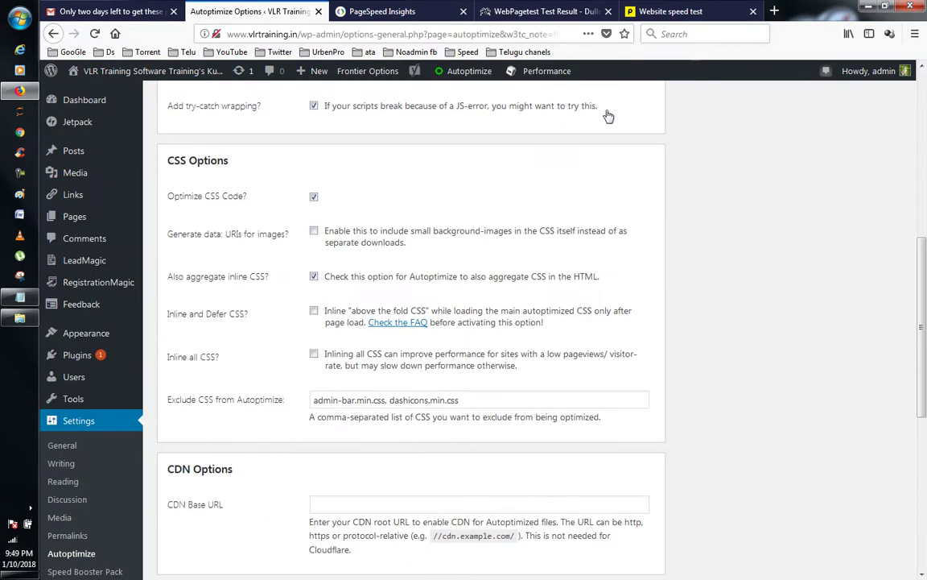
Open the W3 Total Cache dashboard and go to the configuration of its Google Page Speed Report.
{"action": "left_click", "coordinate": [540, 79]}
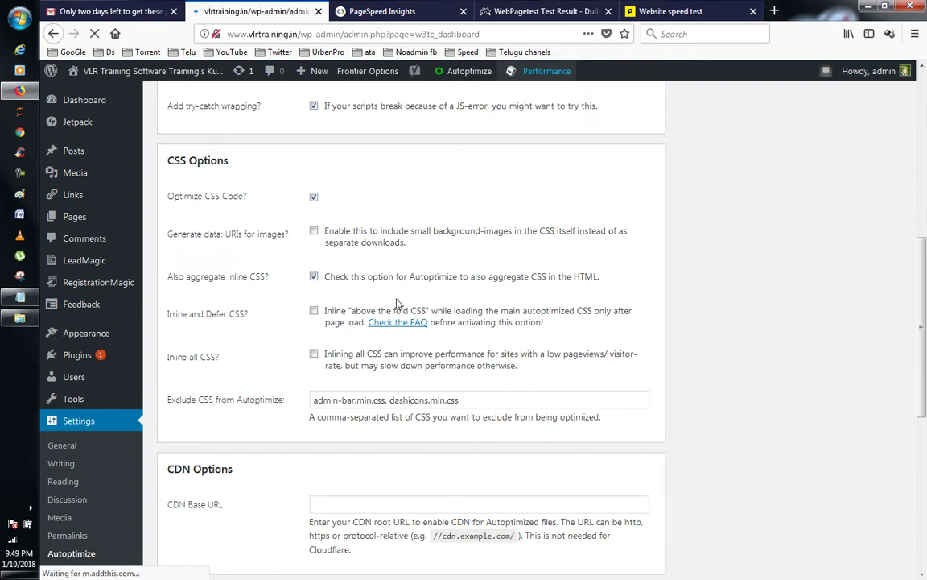
{"action": "scroll", "coordinate": [396, 303], "scroll_direction": "down", "scroll_amount": 2}
{"action": "scroll", "coordinate": [398, 266], "scroll_direction": "down", "scroll_amount": 6}
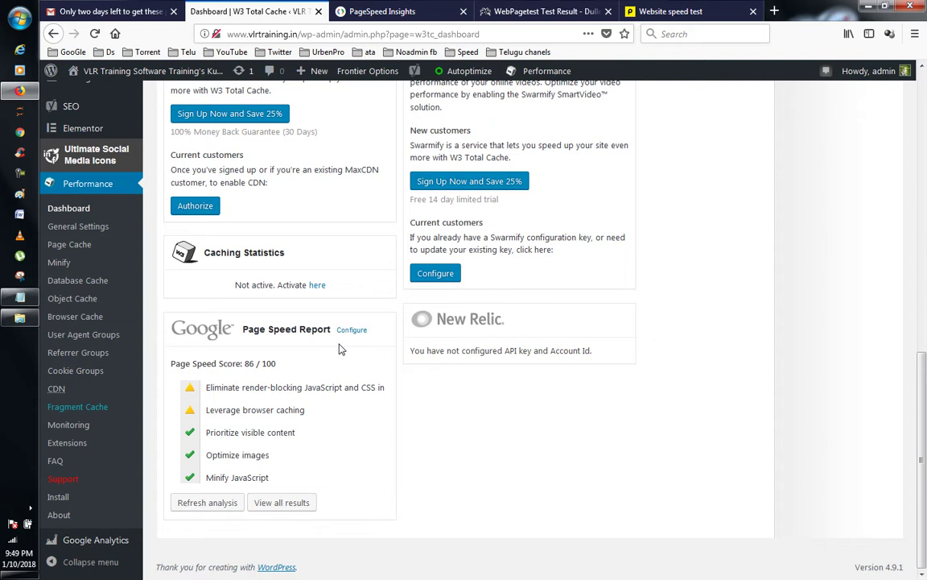
{"action": "left_click", "coordinate": [352, 331]}
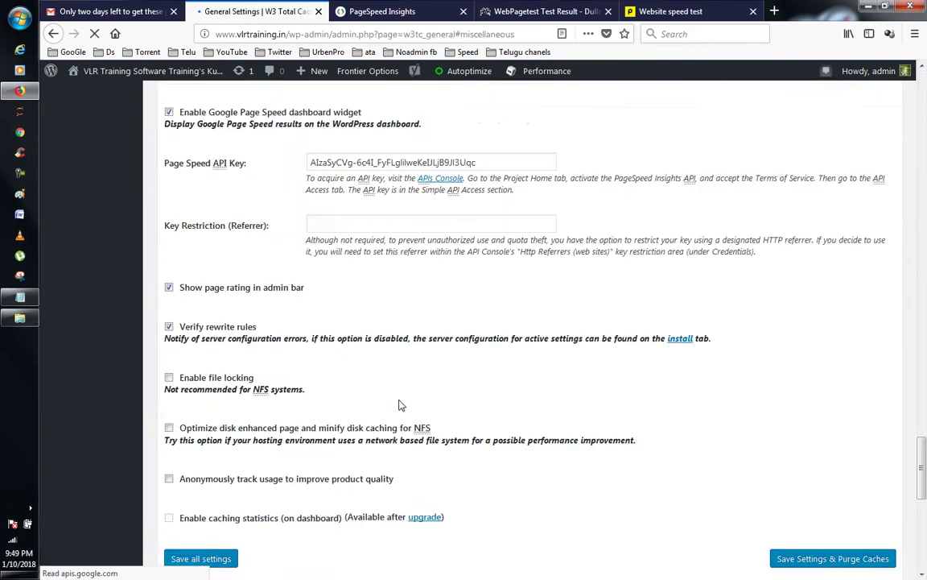
Examine the W3 Total Cache general settings, from Miscellaneous and CDN to the database cache, Minify and Page Cache sections.
{"action": "scroll", "coordinate": [401, 405], "scroll_direction": "down", "scroll_amount": 5}
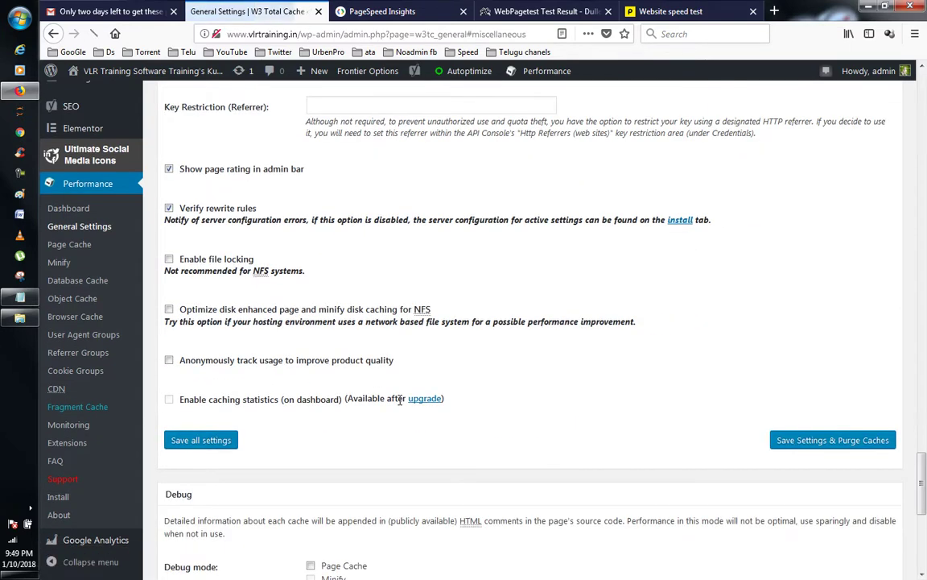
{"action": "scroll", "coordinate": [401, 405], "scroll_direction": "up", "scroll_amount": 15}
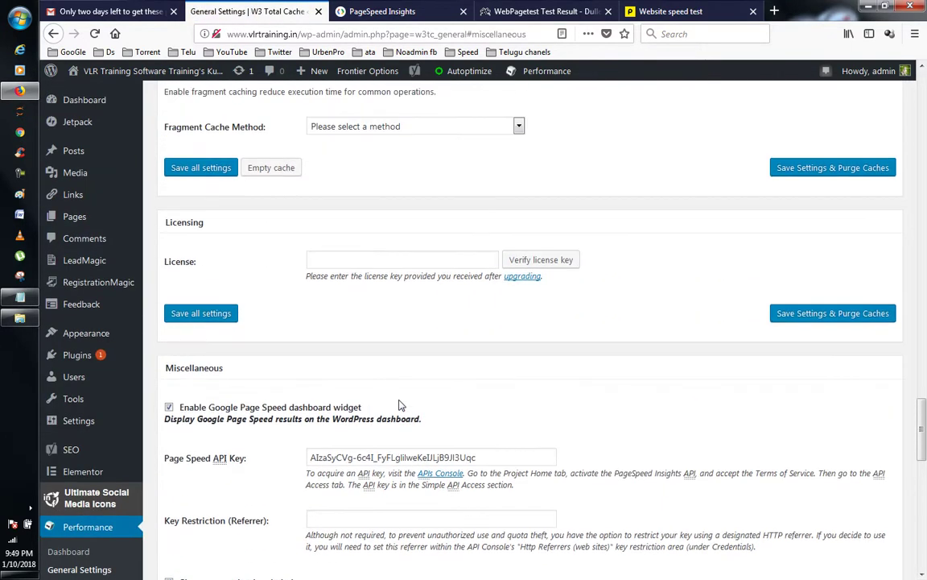
{"action": "scroll", "coordinate": [401, 405], "scroll_direction": "up", "scroll_amount": 18}
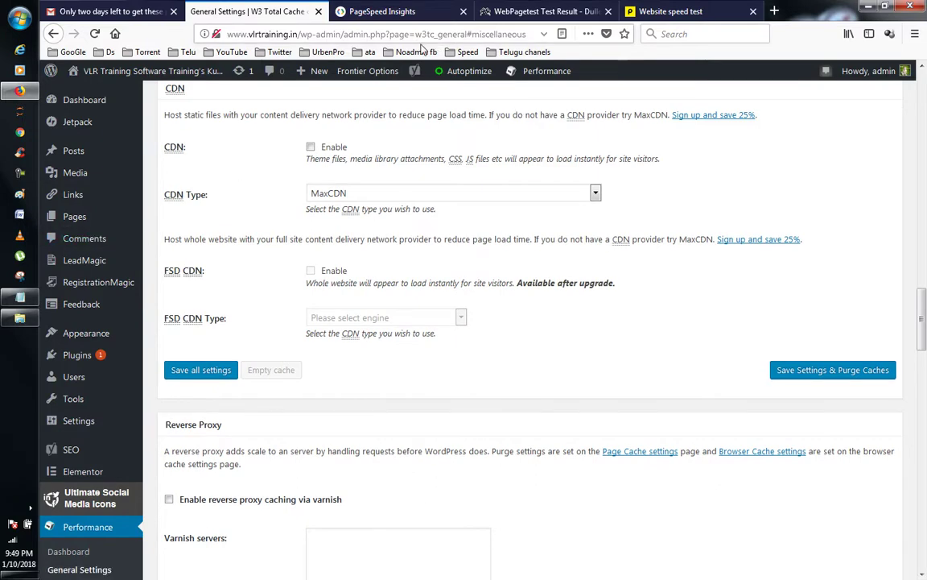
{"action": "scroll", "coordinate": [644, 226], "scroll_direction": "up", "scroll_amount": 10}
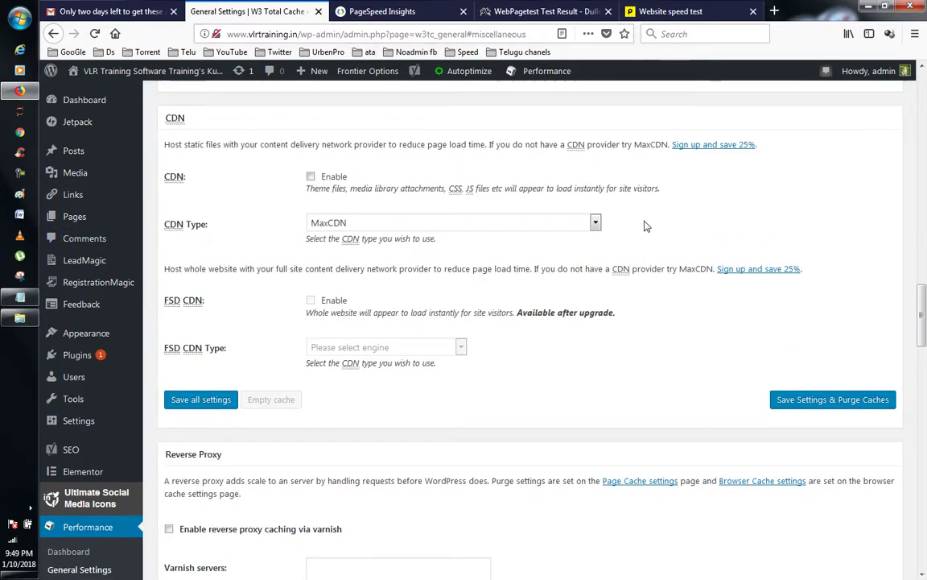
{"action": "scroll", "coordinate": [644, 227], "scroll_direction": "up", "scroll_amount": 10}
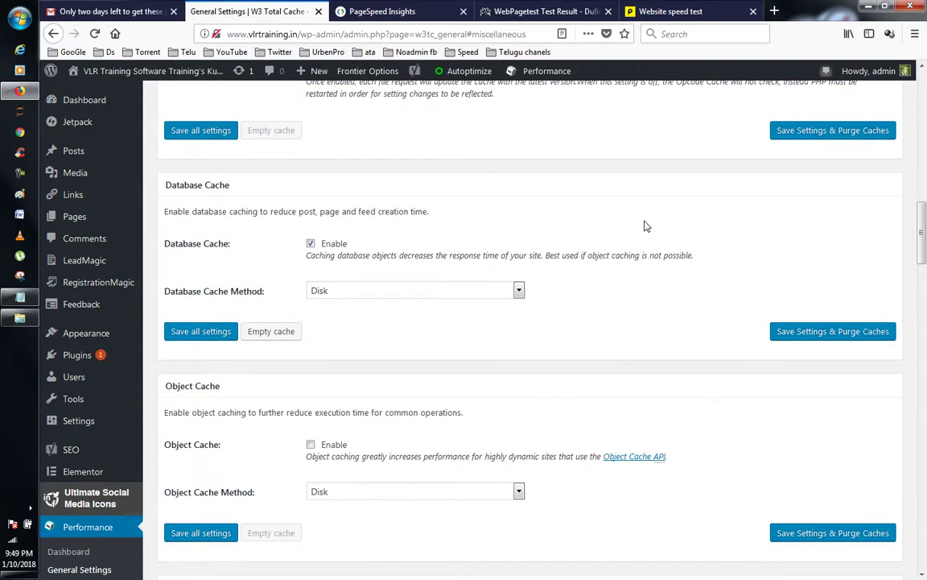
{"action": "scroll", "coordinate": [644, 226], "scroll_direction": "up", "scroll_amount": 10}
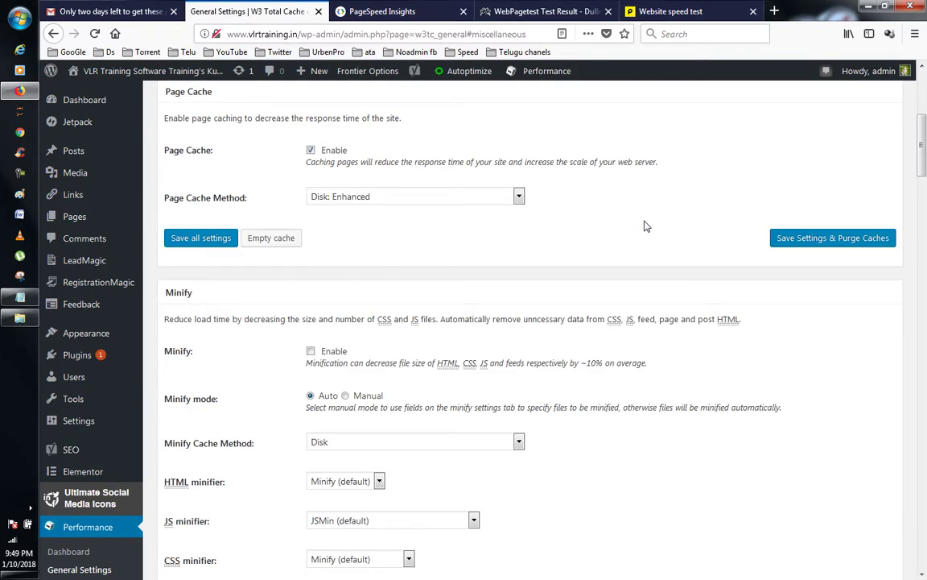
{"action": "scroll", "coordinate": [644, 226], "scroll_direction": "up", "scroll_amount": 7}
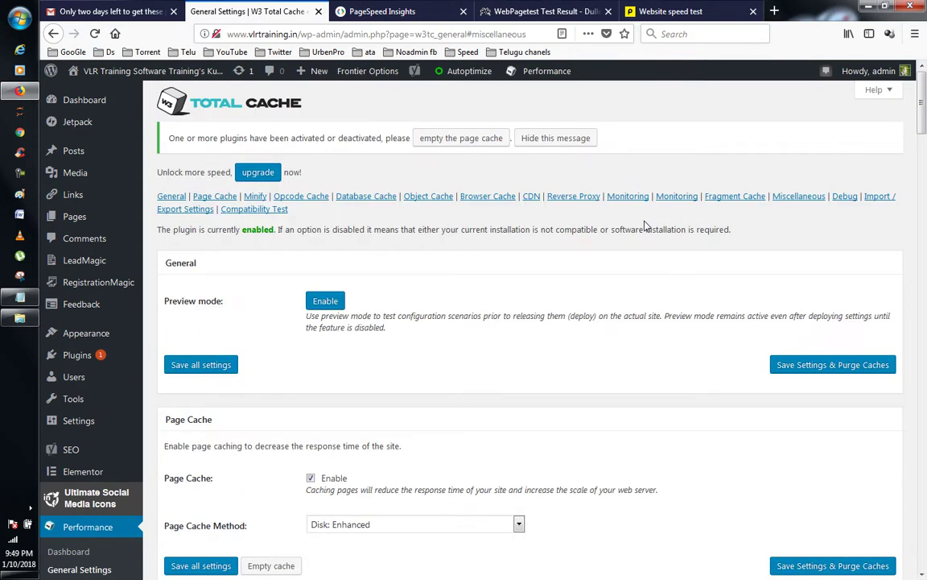
{"action": "scroll", "coordinate": [644, 226], "scroll_direction": "down", "scroll_amount": 2}
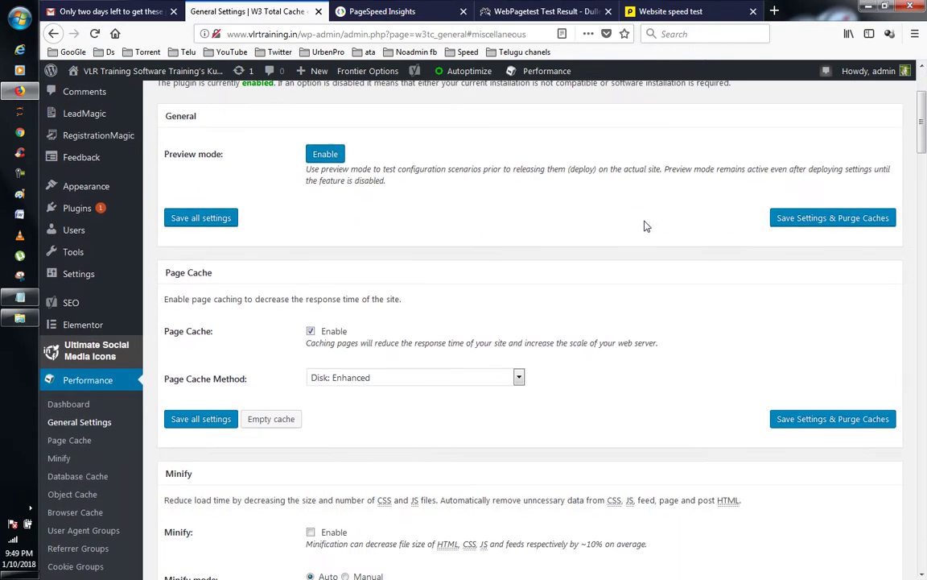
{"action": "scroll", "coordinate": [644, 226], "scroll_direction": "up", "scroll_amount": 3}
{"action": "scroll", "coordinate": [644, 227], "scroll_direction": "down", "scroll_amount": 4}
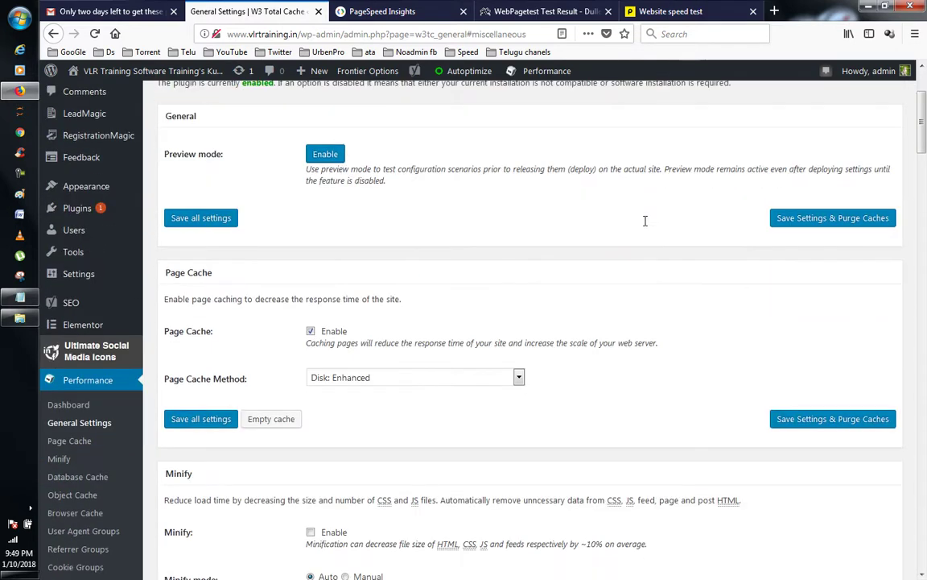
{"action": "scroll", "coordinate": [644, 226], "scroll_direction": "up", "scroll_amount": 1}
{"action": "scroll", "coordinate": [644, 226], "scroll_direction": "up", "scroll_amount": 1}
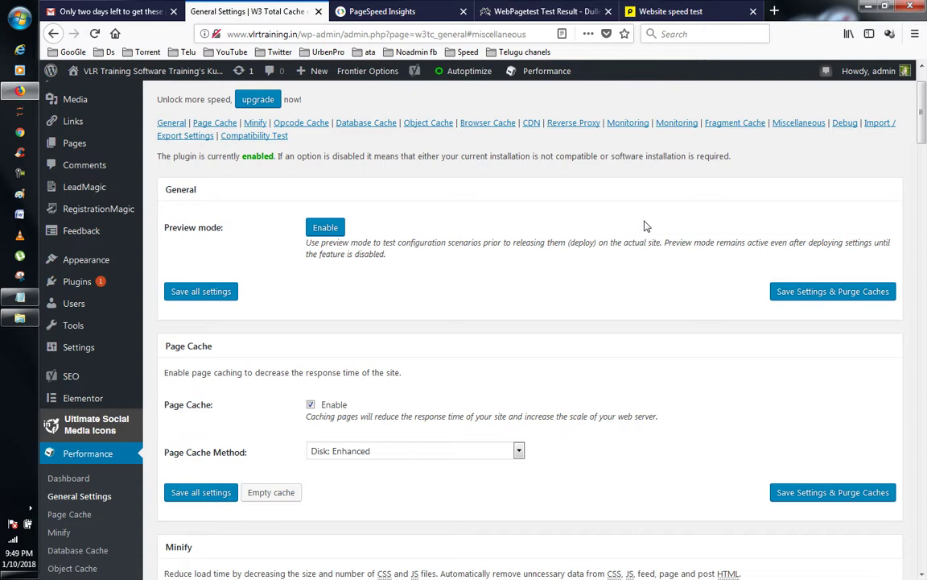
{"action": "scroll", "coordinate": [644, 226], "scroll_direction": "down", "scroll_amount": 3}
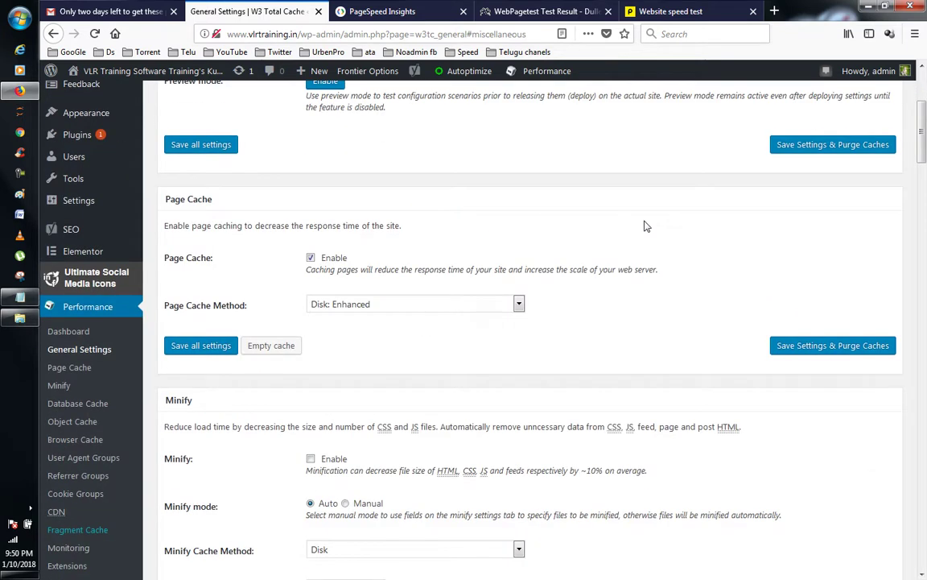